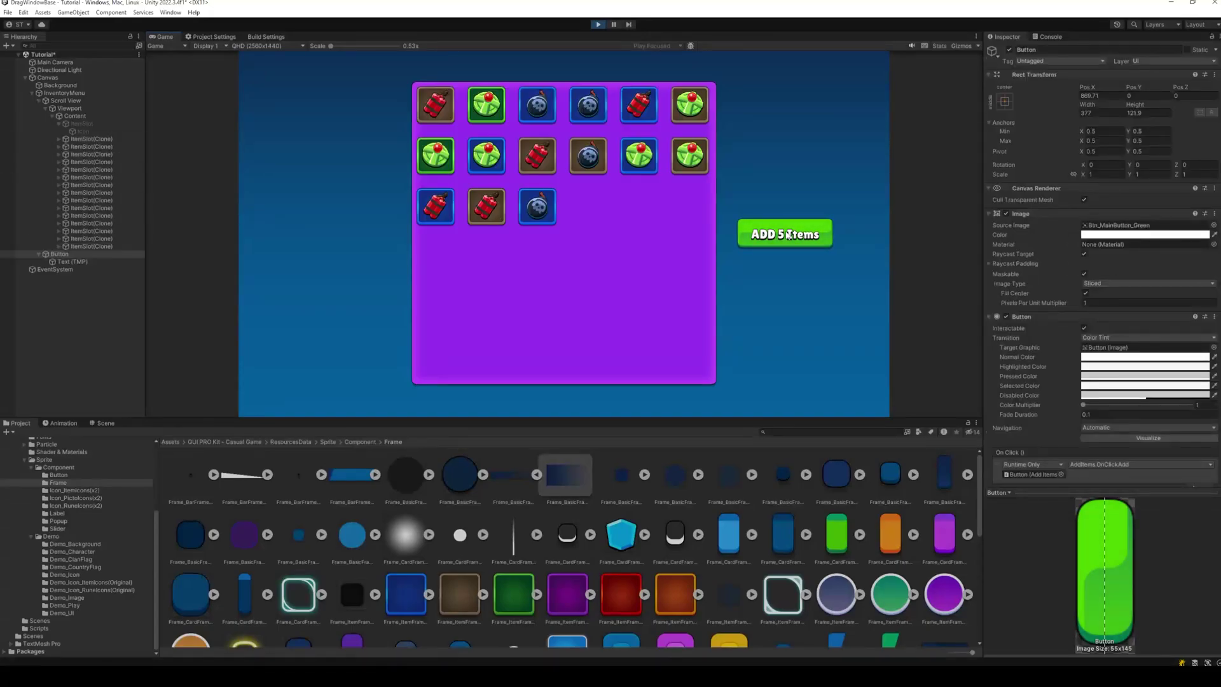
Test the running inventory by adding items in batches of five and scrolling through the item grid.
{"action": "left_click", "coordinate": [789, 235]}
{"action": "left_click", "coordinate": [789, 235]}
{"action": "left_click", "coordinate": [789, 234]}
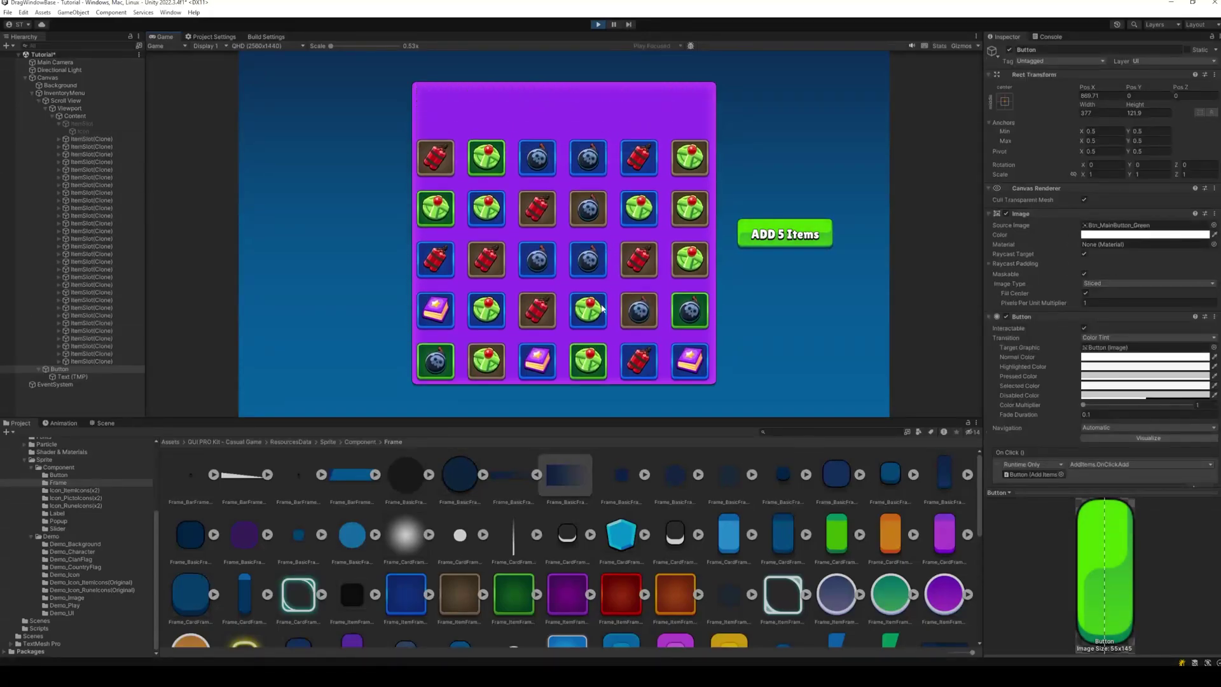
{"action": "left_click", "coordinate": [788, 235]}
{"action": "left_click", "coordinate": [789, 238]}
{"action": "left_click_drag", "start_coordinate": [622, 338], "coordinate": [684, 268]}
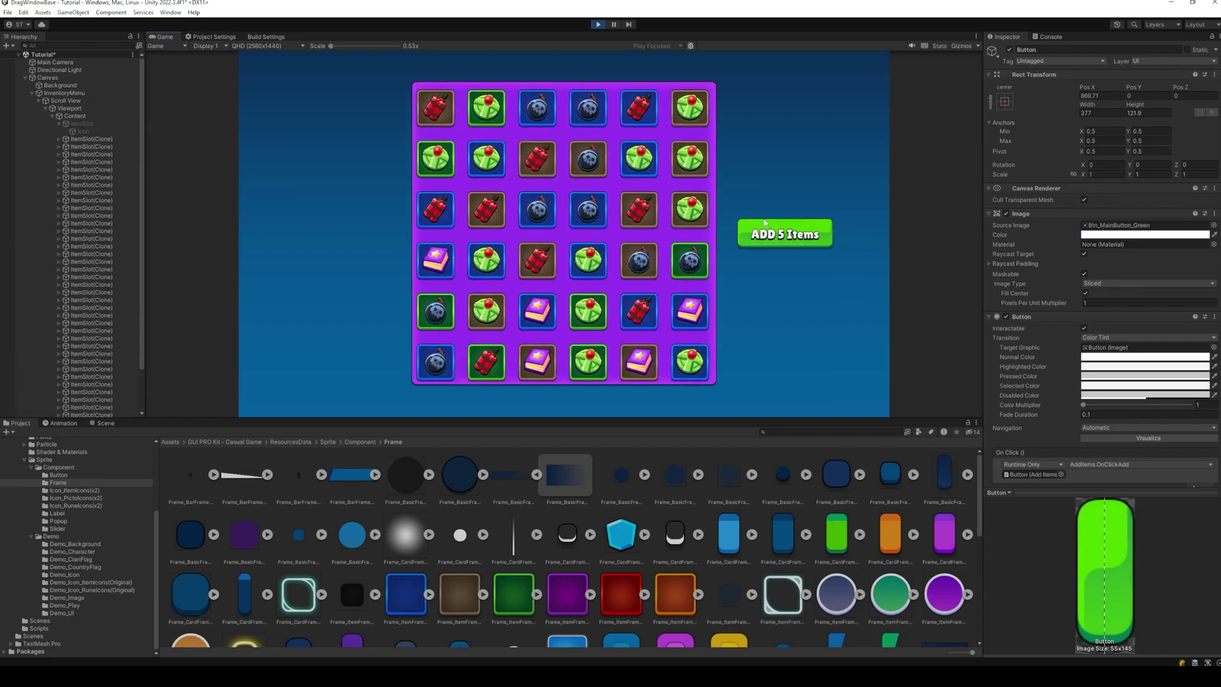
{"action": "left_click", "coordinate": [787, 239]}
{"action": "left_click", "coordinate": [785, 239]}
{"action": "left_click", "coordinate": [784, 240]}
{"action": "left_click", "coordinate": [784, 239]}
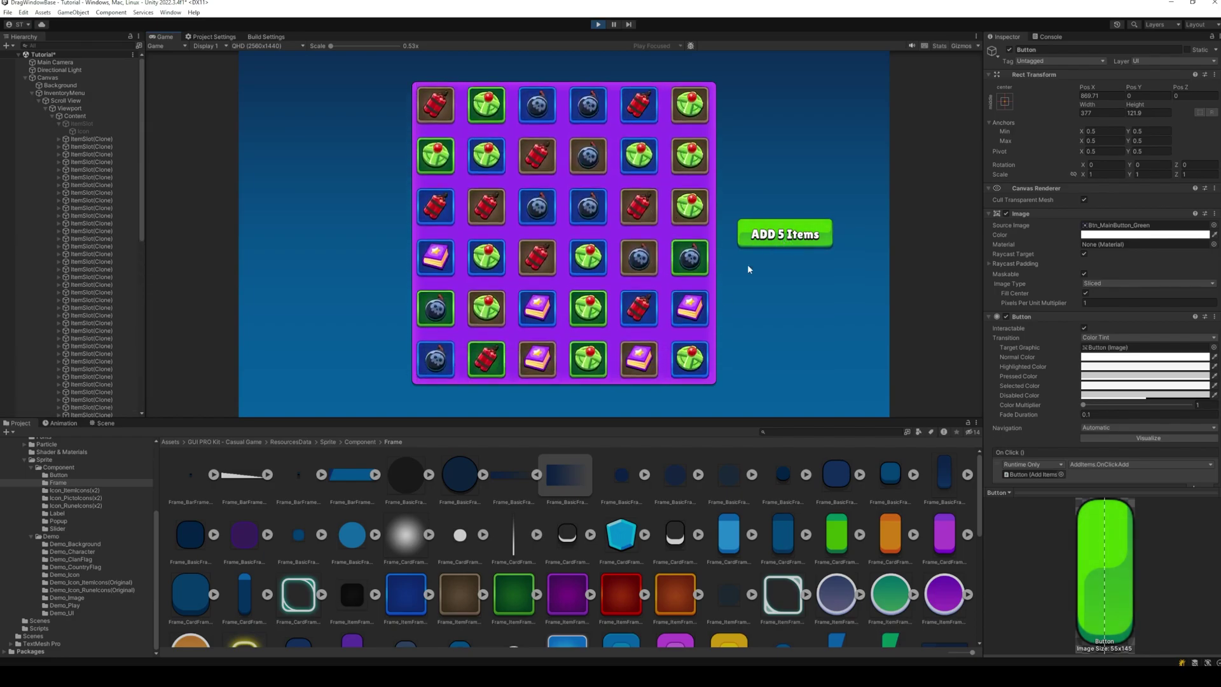
{"action": "scroll", "coordinate": [647, 183], "scroll_direction": "down", "scroll_amount": 5}
{"action": "scroll", "coordinate": [648, 184], "scroll_direction": "down", "scroll_amount": 2}
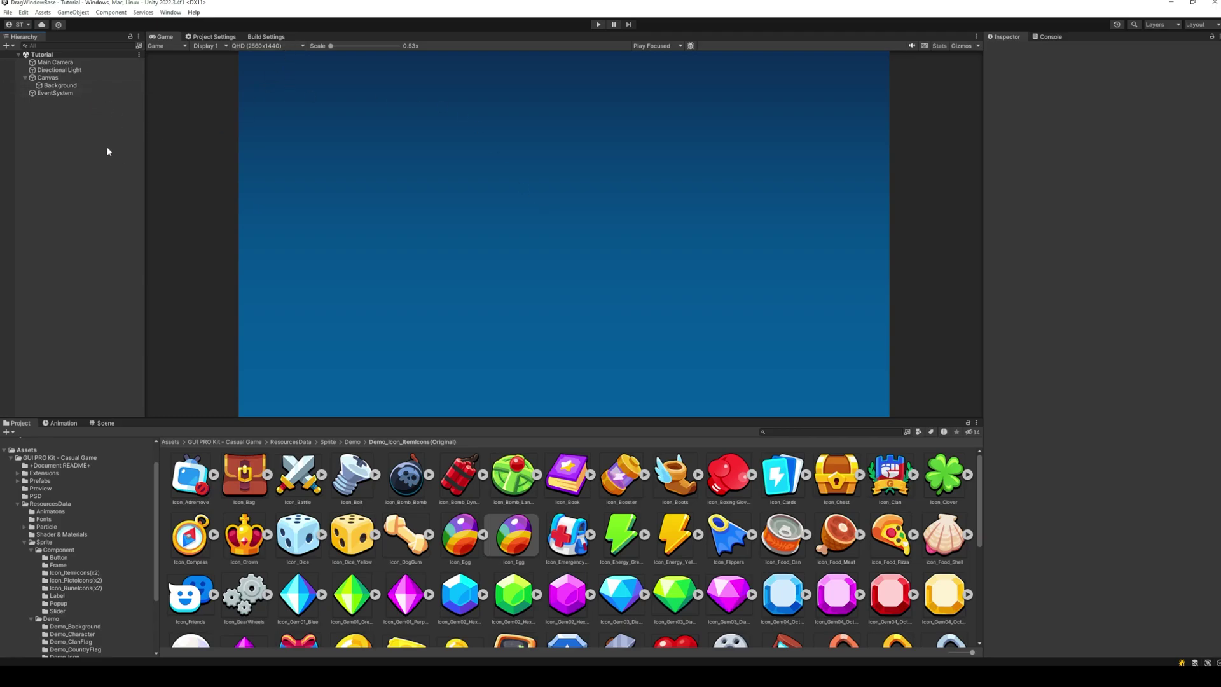
Create an empty child object named InventoryMenu under the Canvas.
{"action": "right_click", "coordinate": [61, 79]}
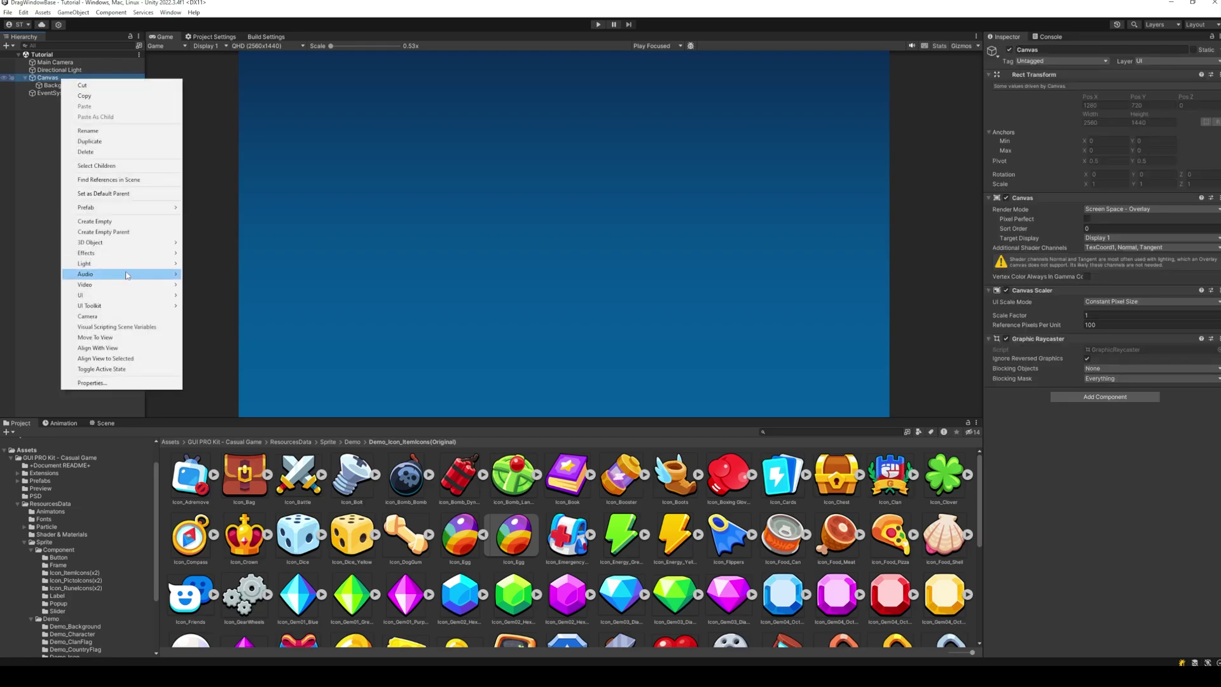
{"action": "left_click", "coordinate": [122, 224]}
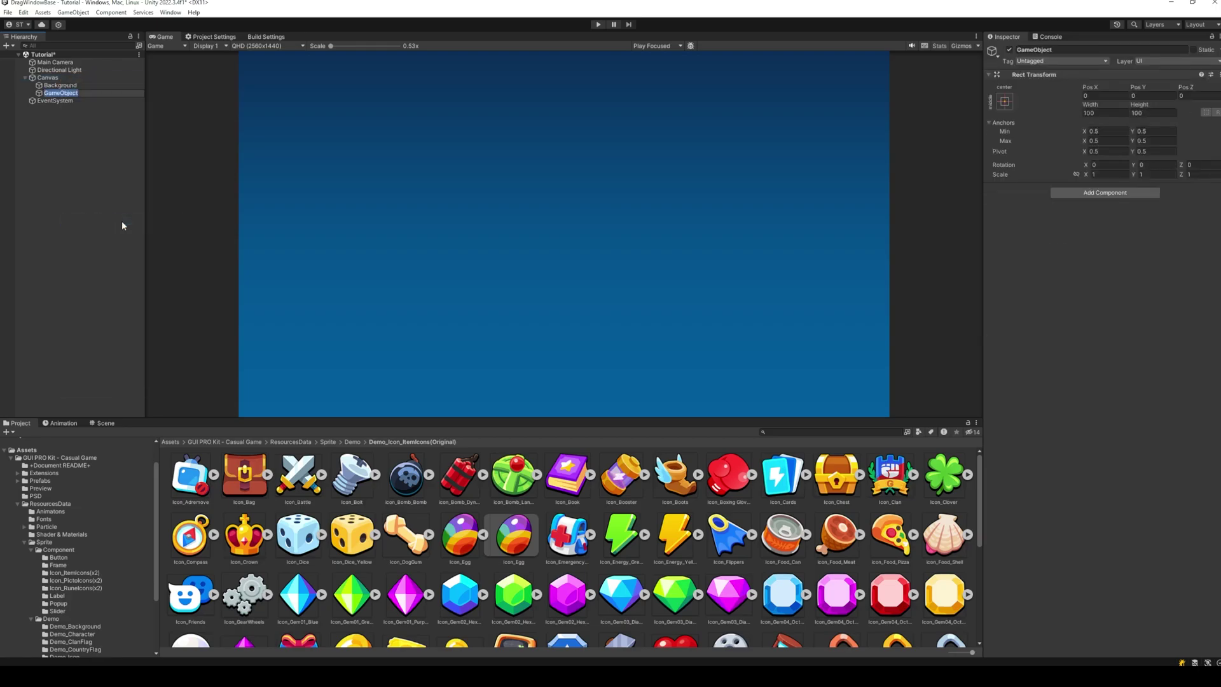
{"action": "type", "text": "InventoryMenu"}
{"action": "key", "text": "Return"}
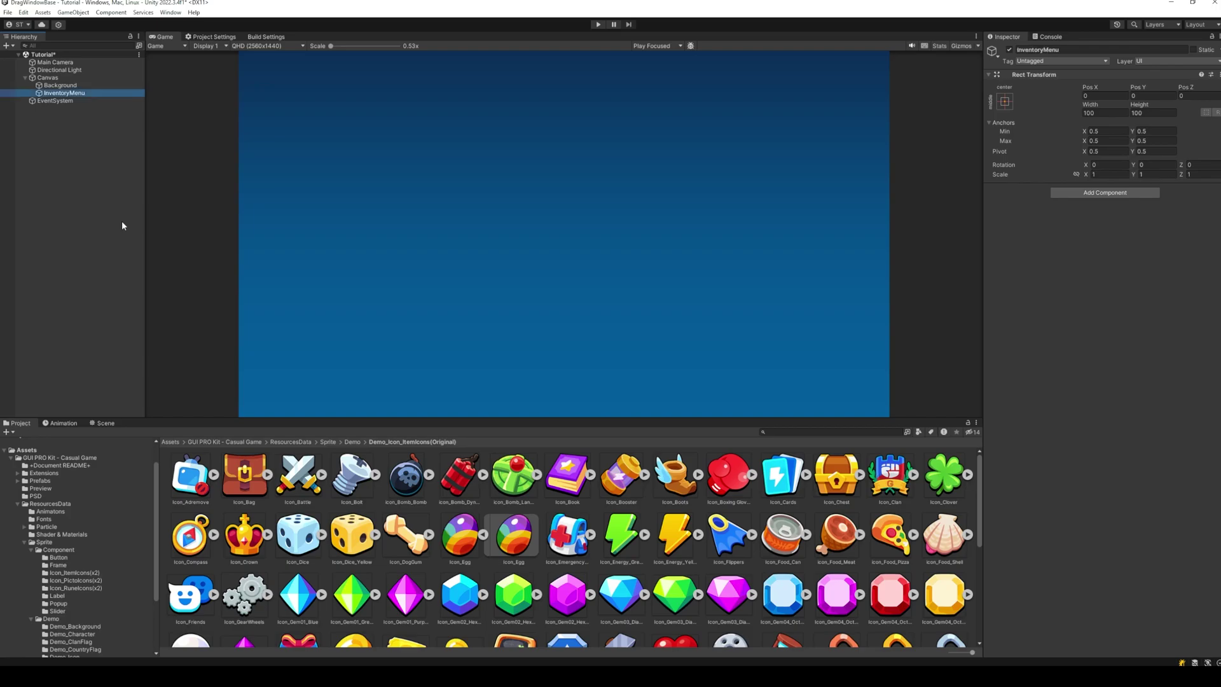
Add a UI Scroll View as a child of InventoryMenu.
{"action": "right_click", "coordinate": [56, 96]}
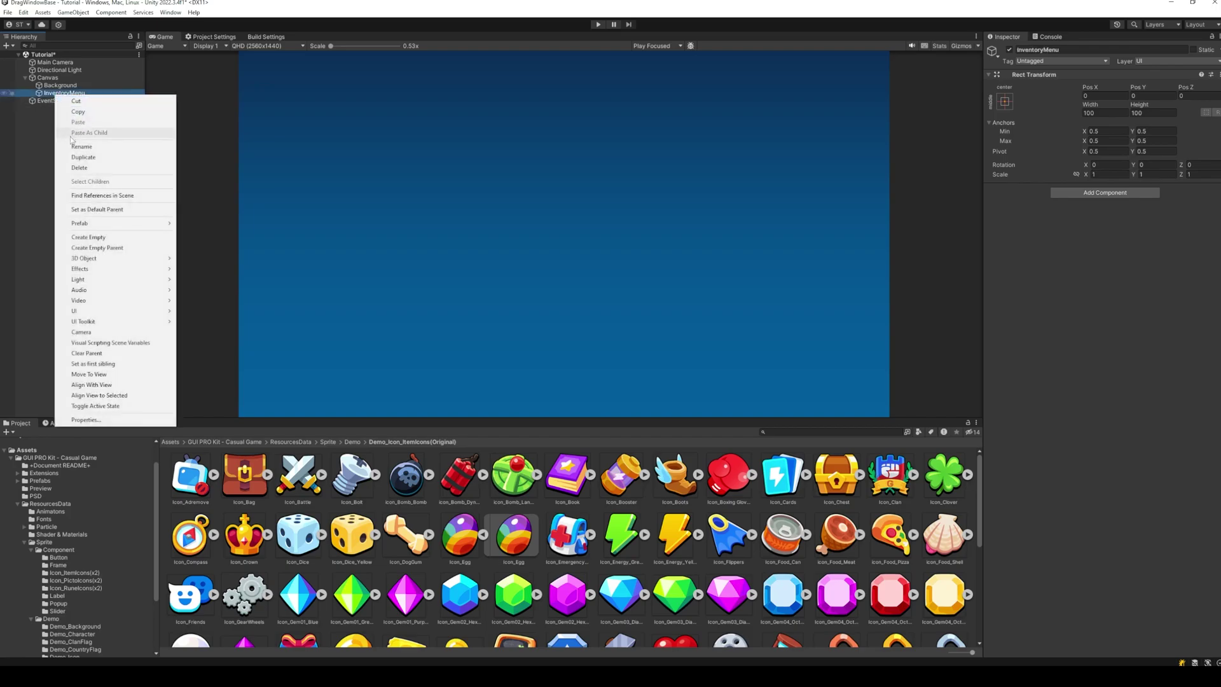
{"action": "mouse_move", "coordinate": [96, 316]}
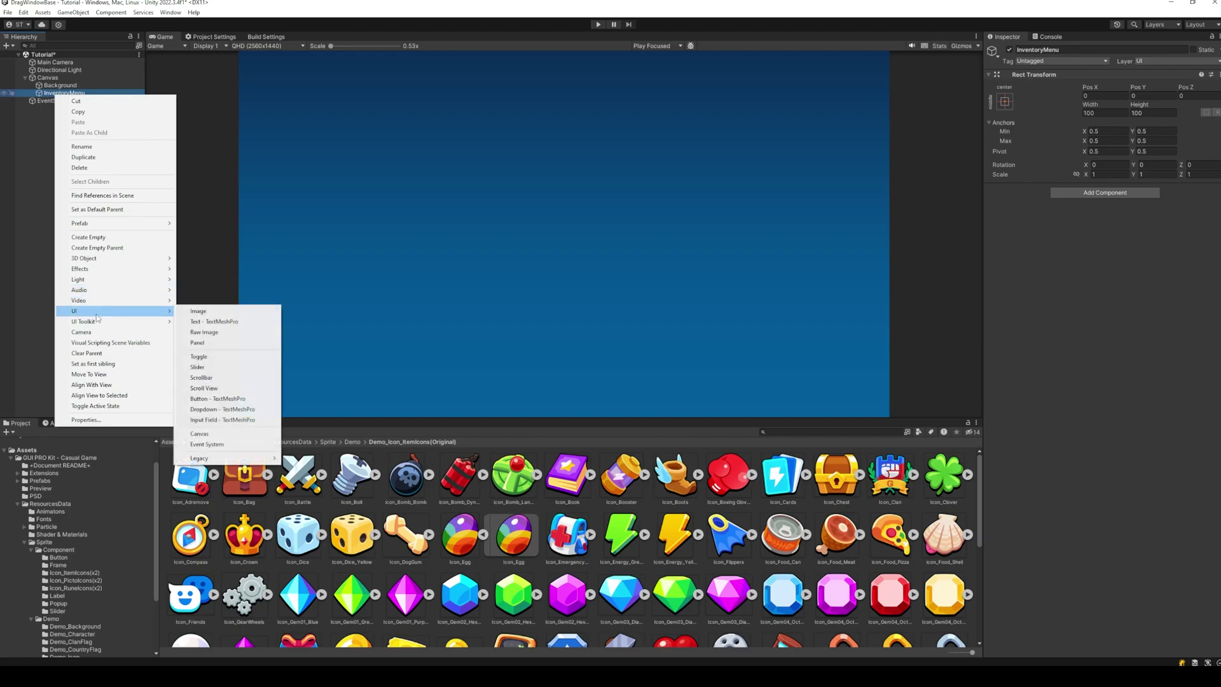
{"action": "left_click", "coordinate": [230, 388]}
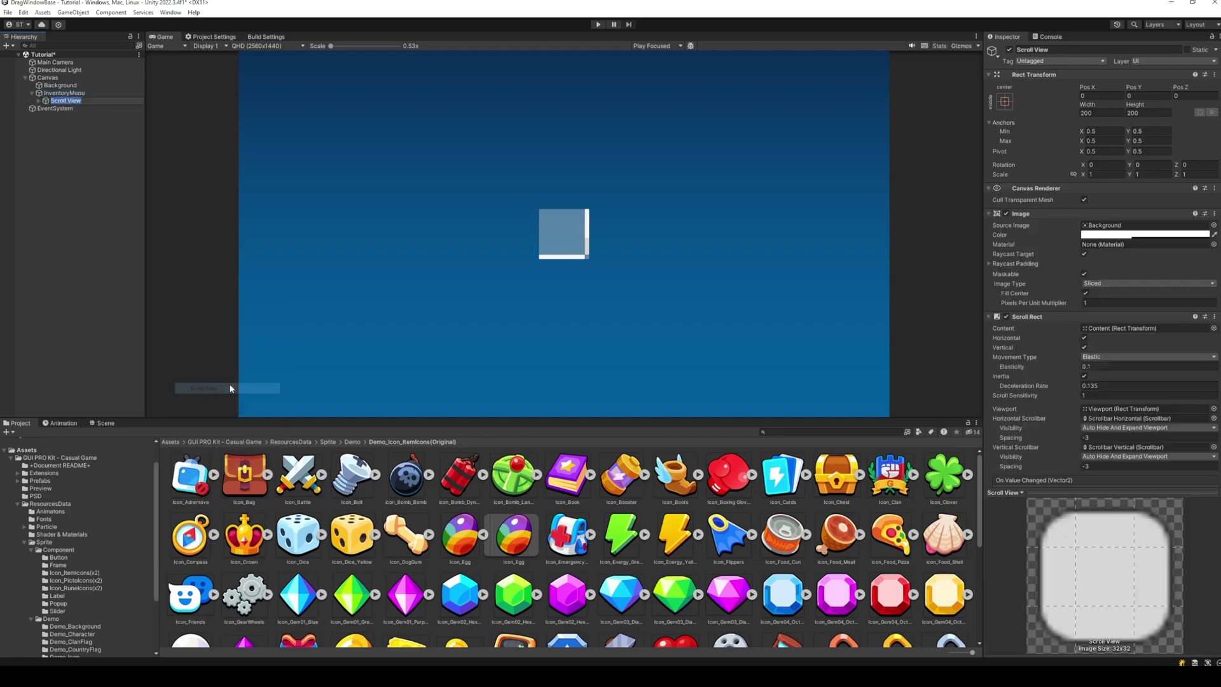
{"action": "left_click", "coordinate": [94, 120]}
Delete the horizontal and vertical scrollbars from the Scroll View.
{"action": "left_click", "coordinate": [39, 101]}
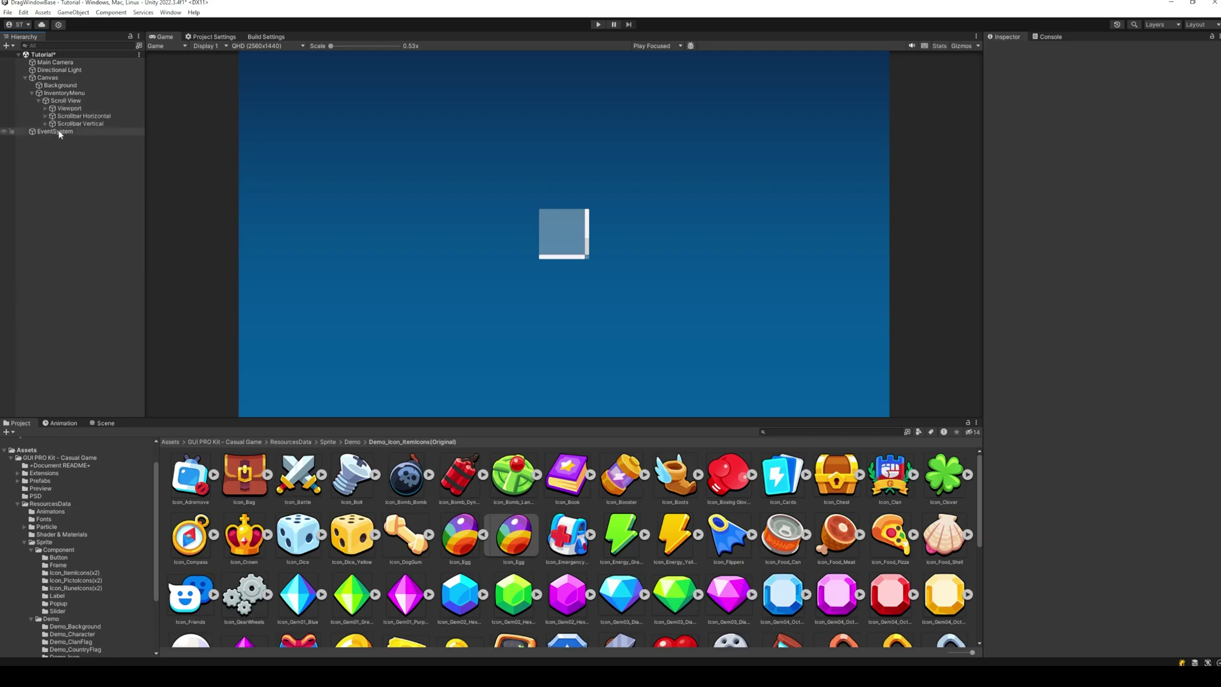
{"action": "left_click", "coordinate": [94, 117]}
{"action": "left_click", "coordinate": [102, 123], "text": "shift"}
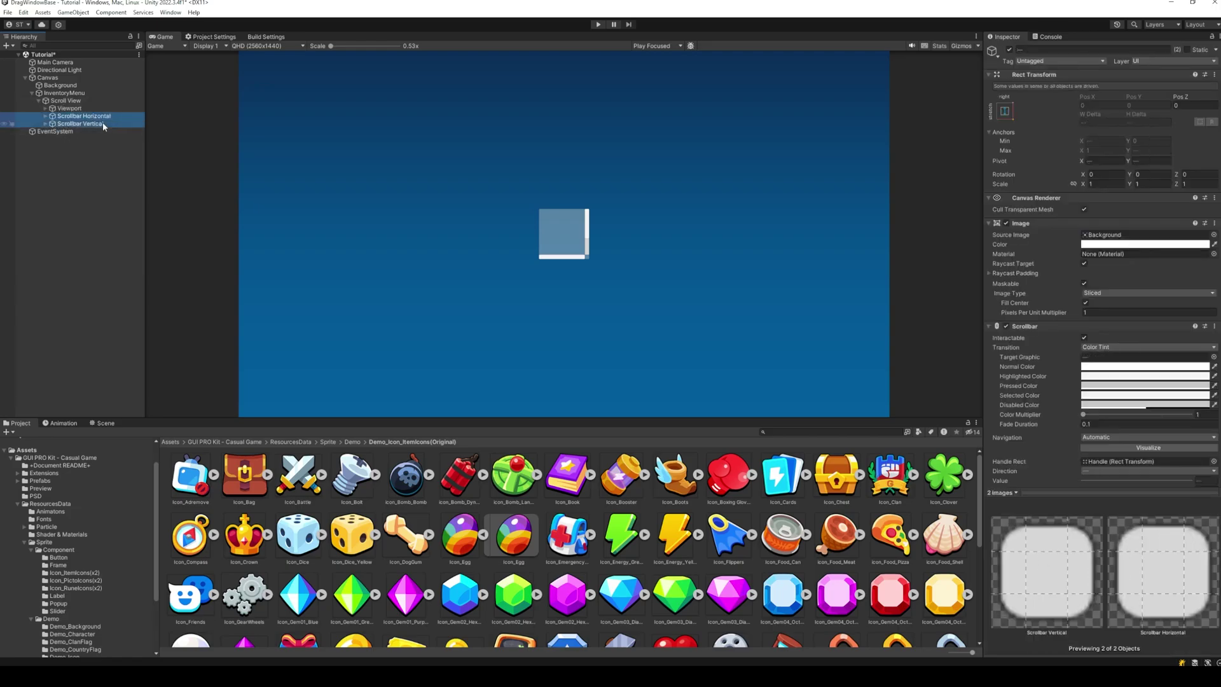
{"action": "key", "text": "Delete"}
Assign the Frame_ListFrame13_n_Purple sprite to the Scroll View's image and make its color fully opaque with alpha 255.
{"action": "left_click", "coordinate": [75, 102]}
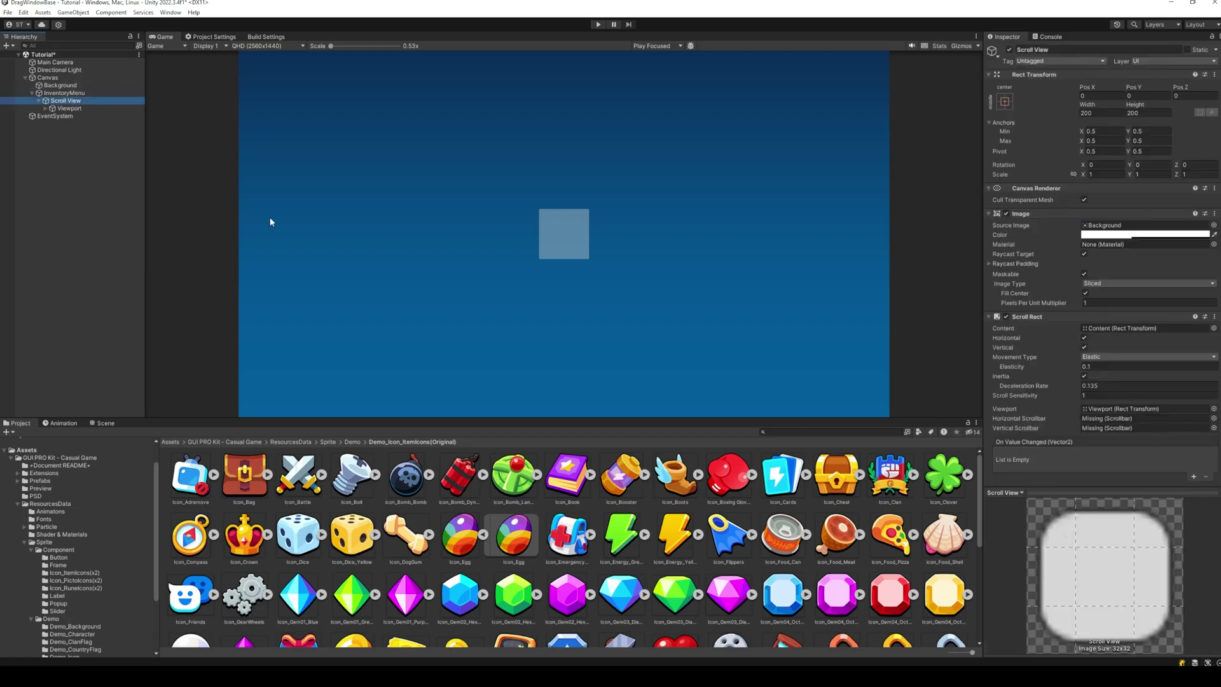
{"action": "left_click", "coordinate": [58, 566]}
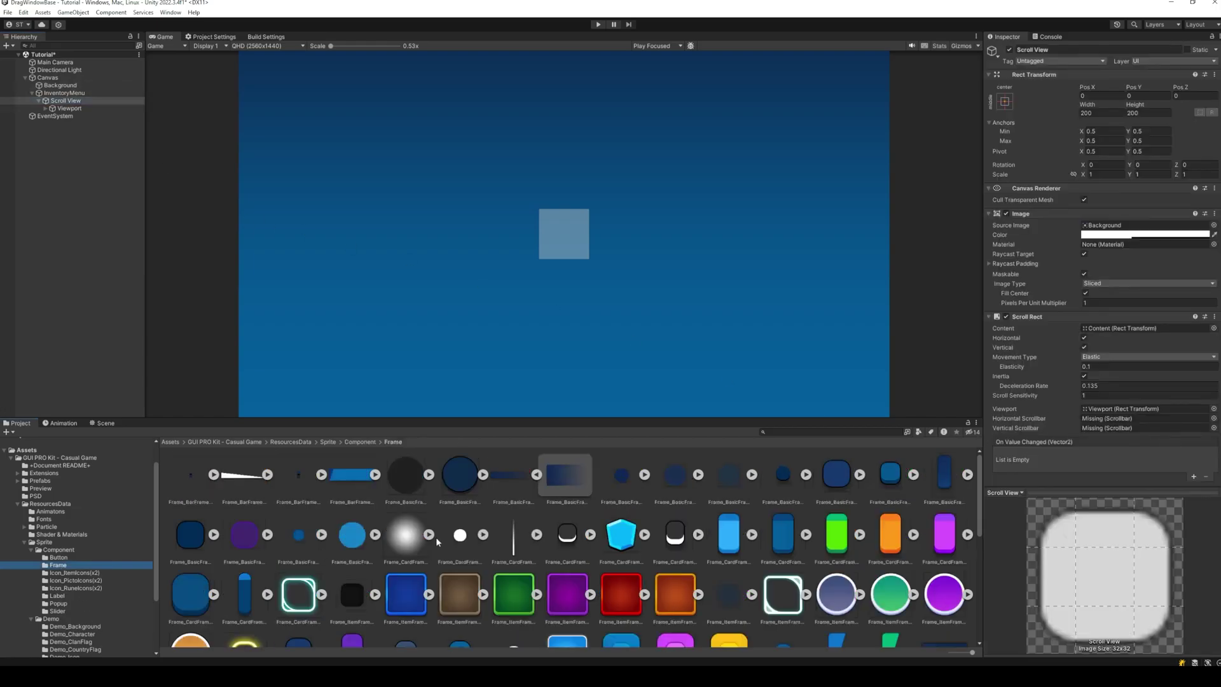
{"action": "scroll", "coordinate": [644, 535], "scroll_direction": "down", "scroll_amount": 4}
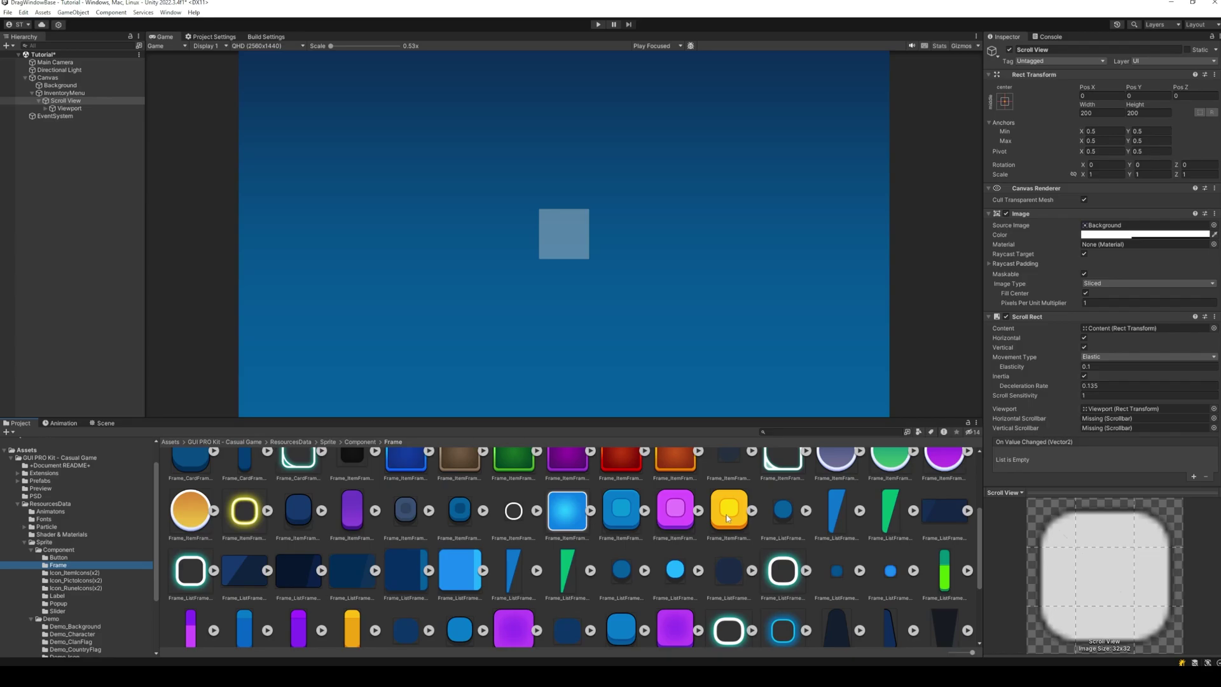
{"action": "scroll", "coordinate": [728, 518], "scroll_direction": "down", "scroll_amount": 2}
{"action": "left_click_drag", "start_coordinate": [513, 571], "coordinate": [1144, 225]}
{"action": "left_click", "coordinate": [1127, 236]}
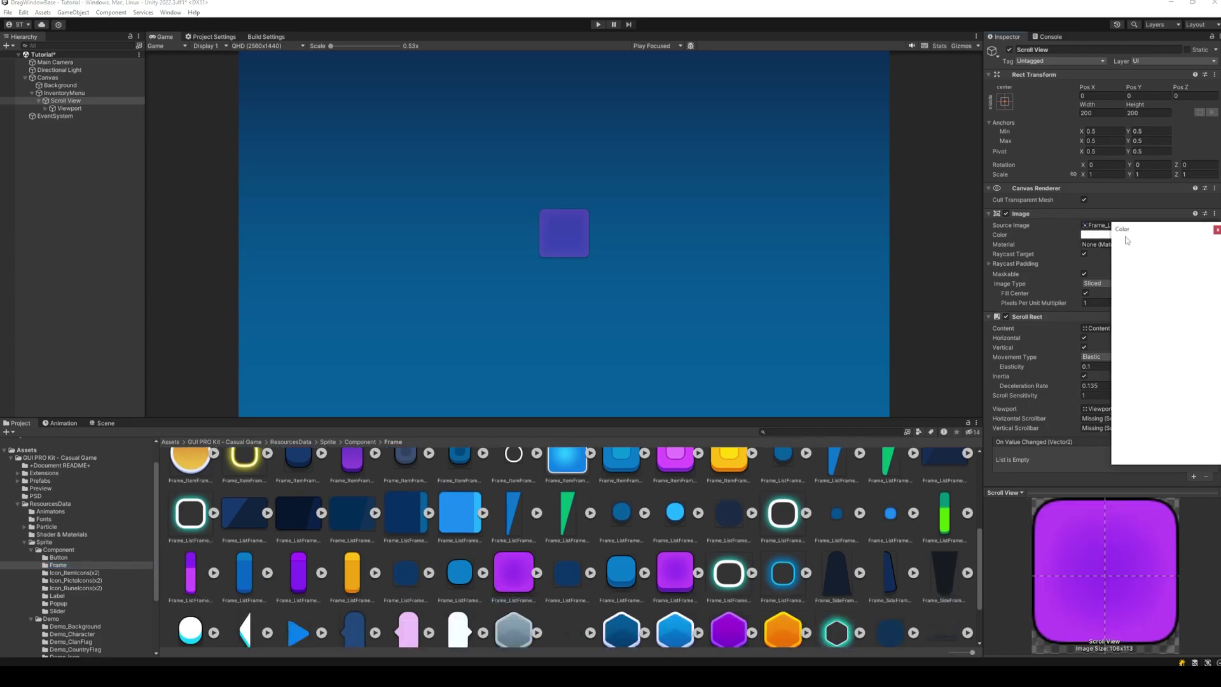
Set the Scroll View's width and height to 1200.
{"action": "left_click", "coordinate": [1086, 112]}
{"action": "type", "text": "1200"}
{"action": "key", "text": "Tab"}
{"action": "type", "text": "1200"}
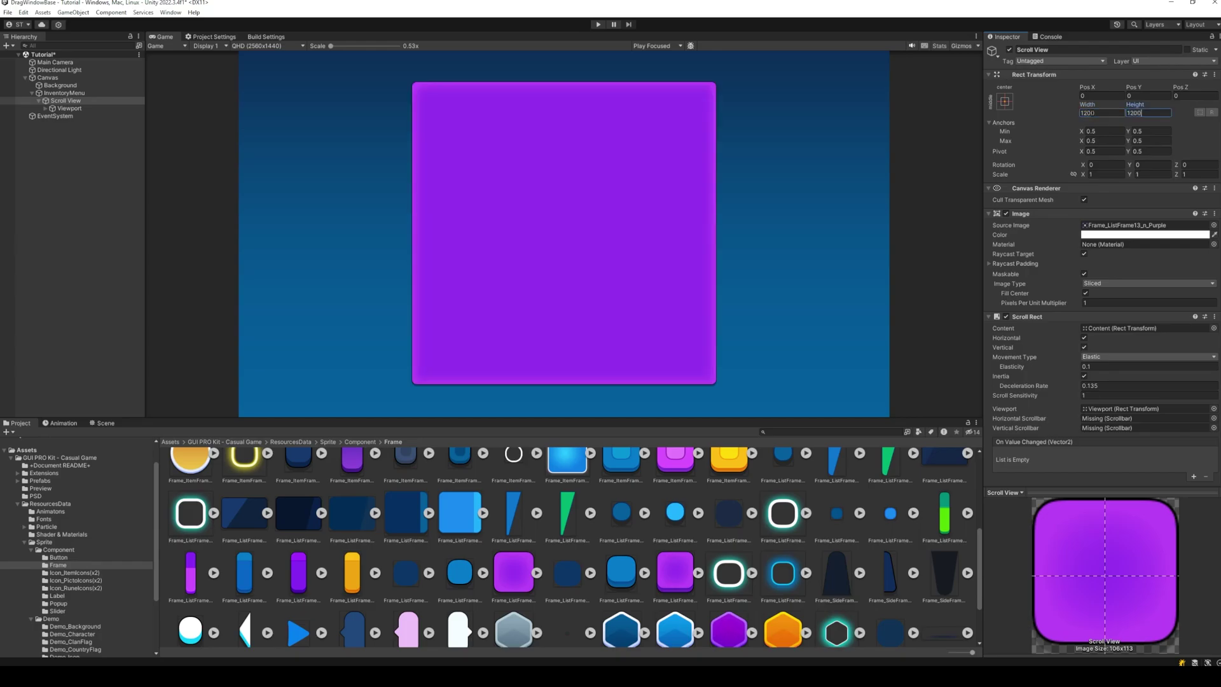
Add a Grid Layout Group component to the Viewport's Content object and save the scene.
{"action": "left_click", "coordinate": [45, 108]}
{"action": "left_click", "coordinate": [75, 115]}
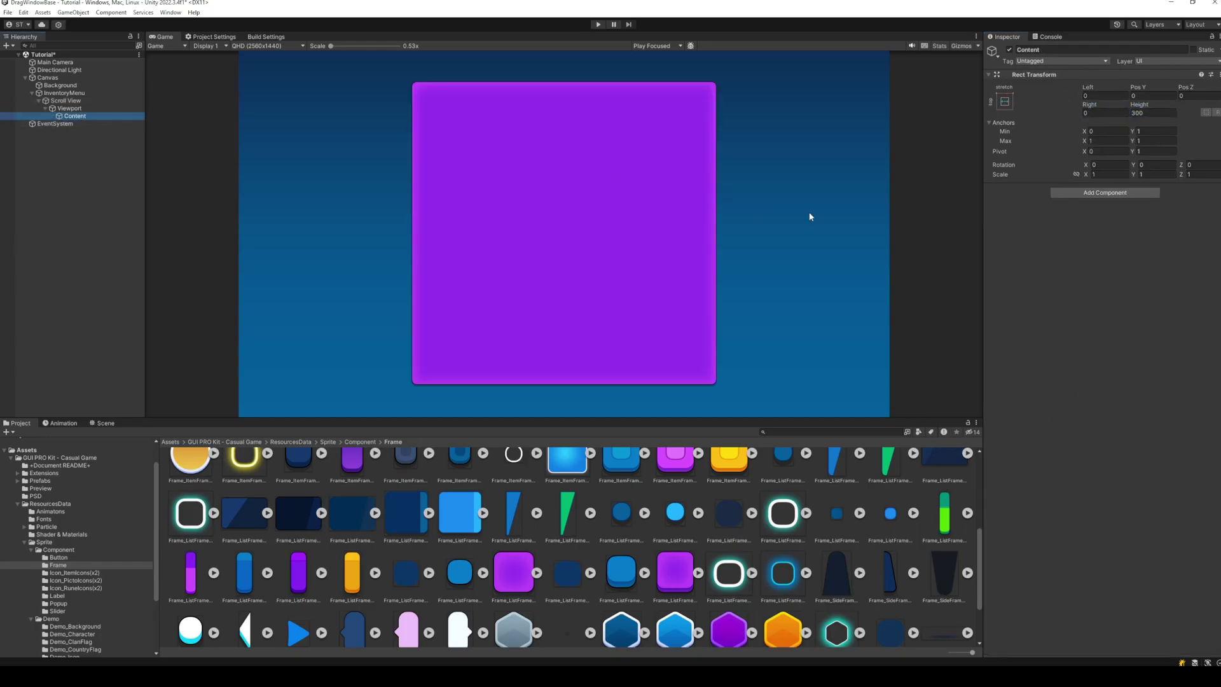
{"action": "left_click", "coordinate": [1107, 192]}
{"action": "type", "text": "grid"}
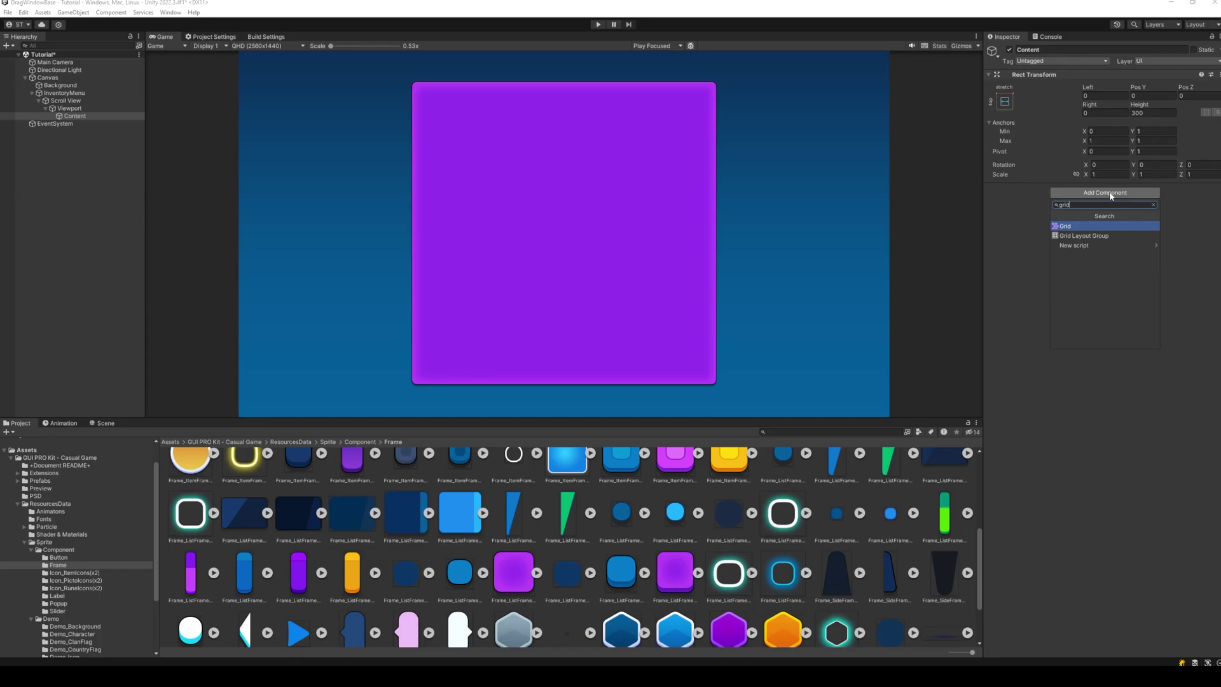
{"action": "left_click", "coordinate": [1087, 236]}
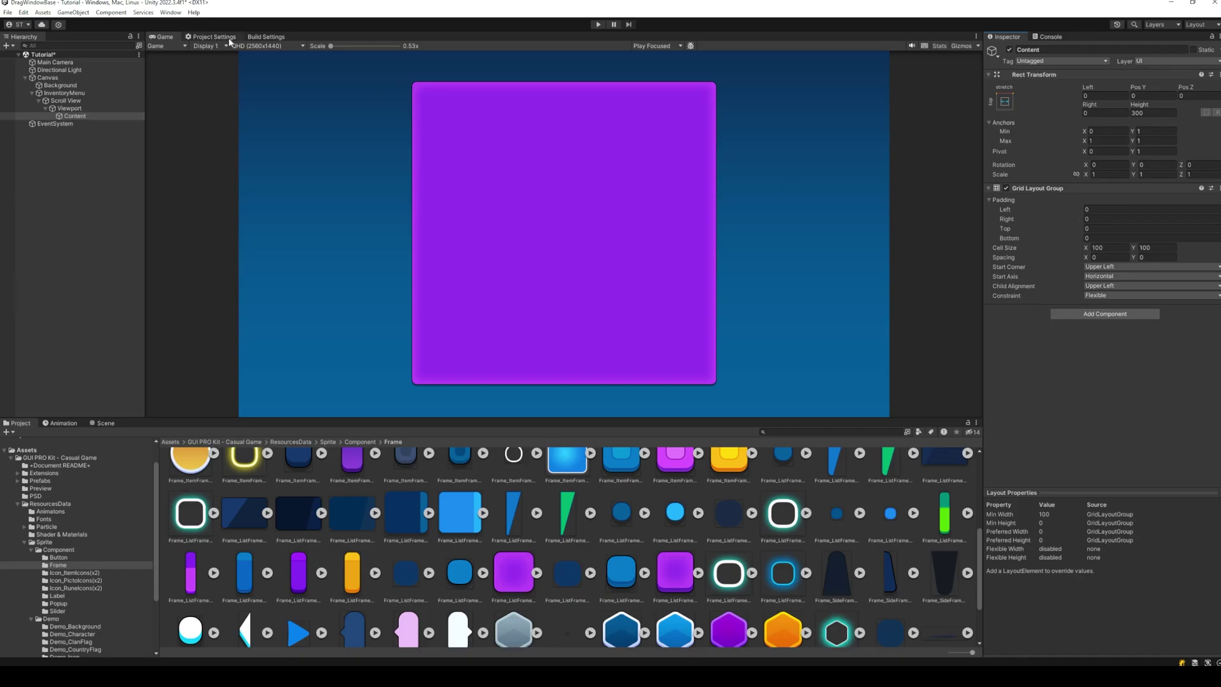
{"action": "key", "text": "ctrl+s"}
Disable horizontal scrolling in the Scroll View's Scroll Rect.
{"action": "left_click", "coordinate": [66, 100]}
{"action": "scroll", "coordinate": [1088, 286], "scroll_direction": "down", "scroll_amount": 2}
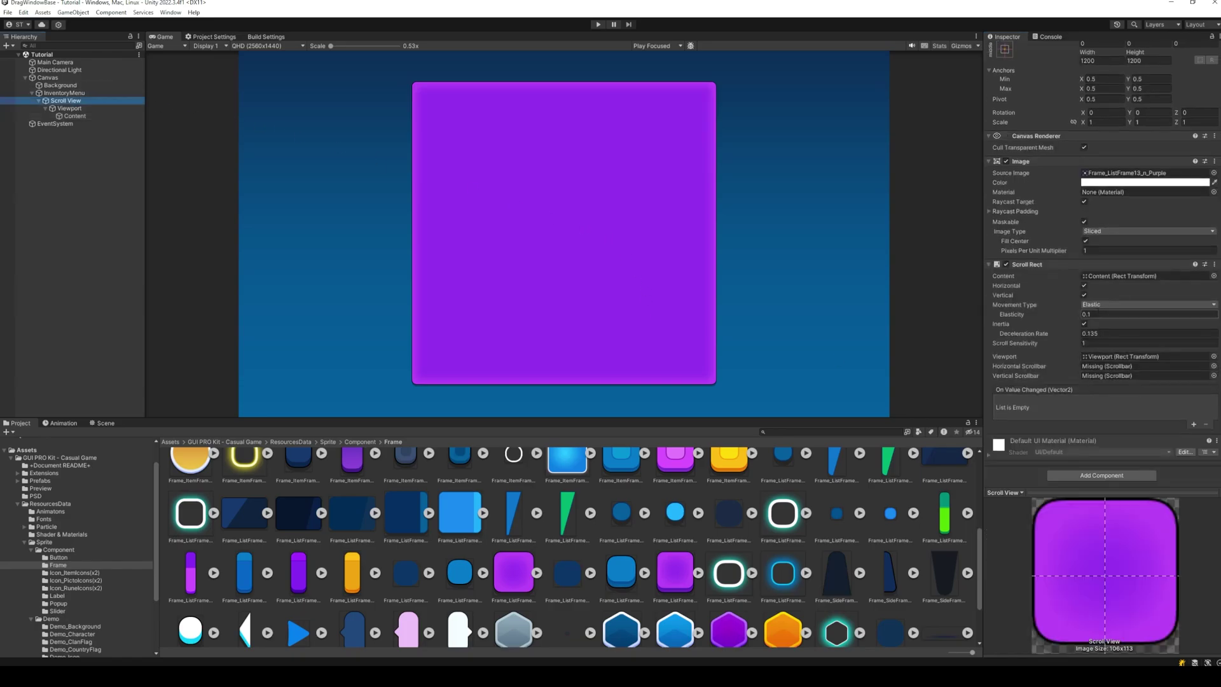
{"action": "left_click", "coordinate": [1085, 285]}
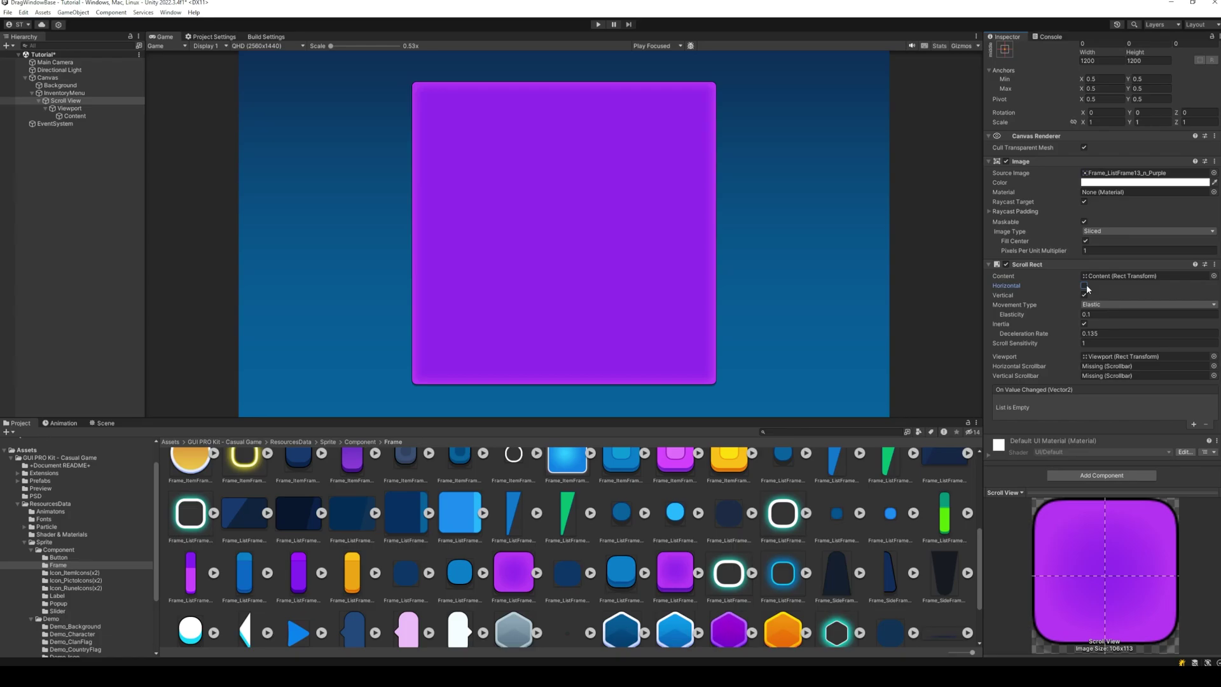
Add a UI image named ItemSlot under Content and assign it the Frame_ItemFrame01_Color_Blue sprite.
{"action": "left_click", "coordinate": [82, 117]}
{"action": "right_click", "coordinate": [84, 116]}
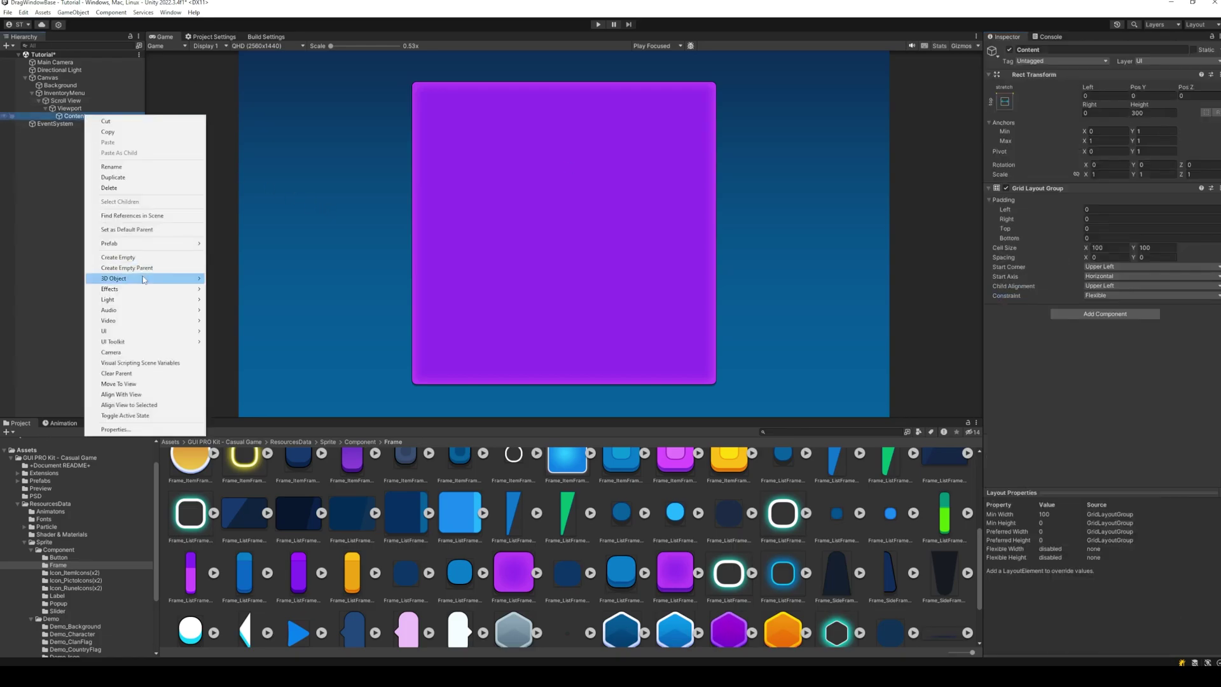
{"action": "left_click", "coordinate": [229, 280]}
{"action": "type", "text": "ItemSlot"}
{"action": "key", "text": "Return"}
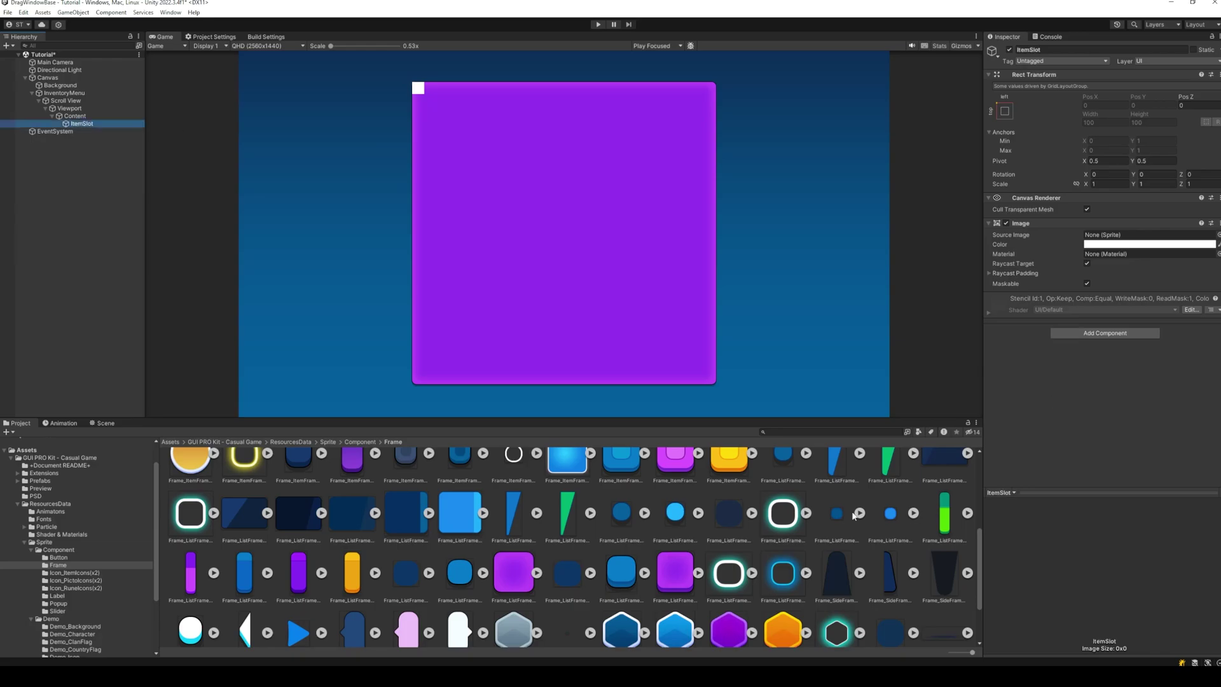
{"action": "scroll", "coordinate": [573, 553], "scroll_direction": "up", "scroll_amount": 4}
{"action": "left_click_drag", "start_coordinate": [405, 544], "coordinate": [1098, 237]}
Set the cell size of Content's Grid Layout Group to 150 by 150.
{"action": "left_click", "coordinate": [73, 101]}
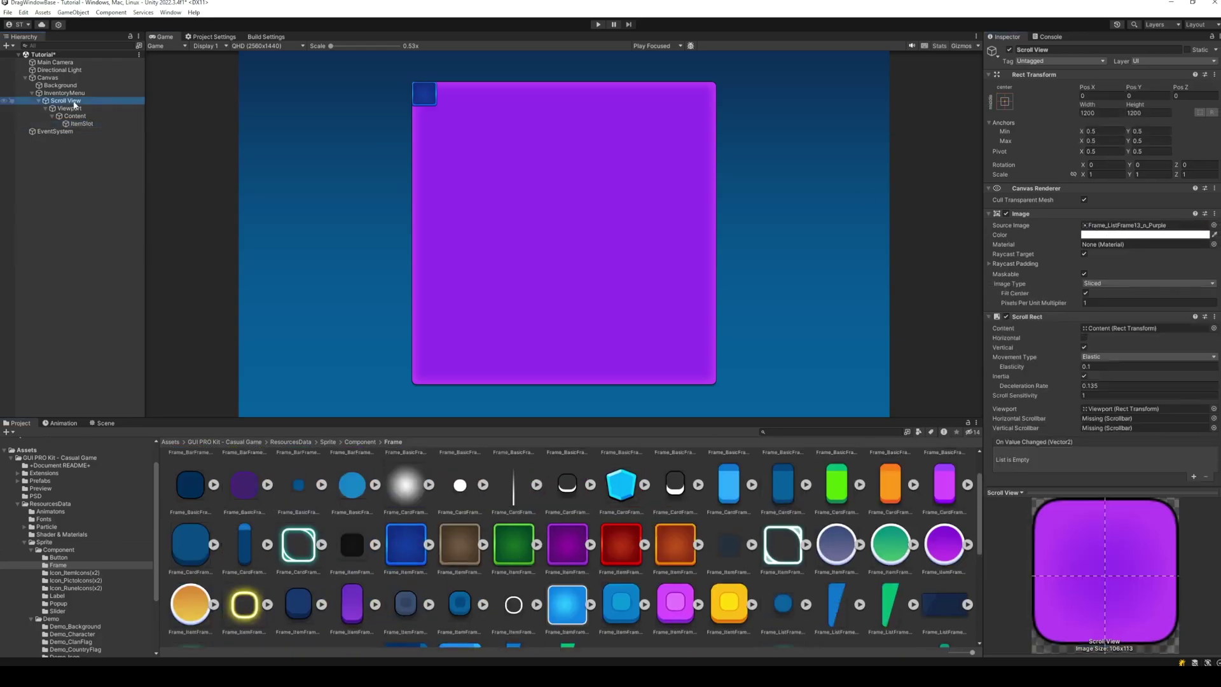
{"action": "left_click", "coordinate": [89, 122]}
{"action": "left_click", "coordinate": [95, 116]}
{"action": "left_click", "coordinate": [96, 120]}
{"action": "left_click", "coordinate": [1106, 247]}
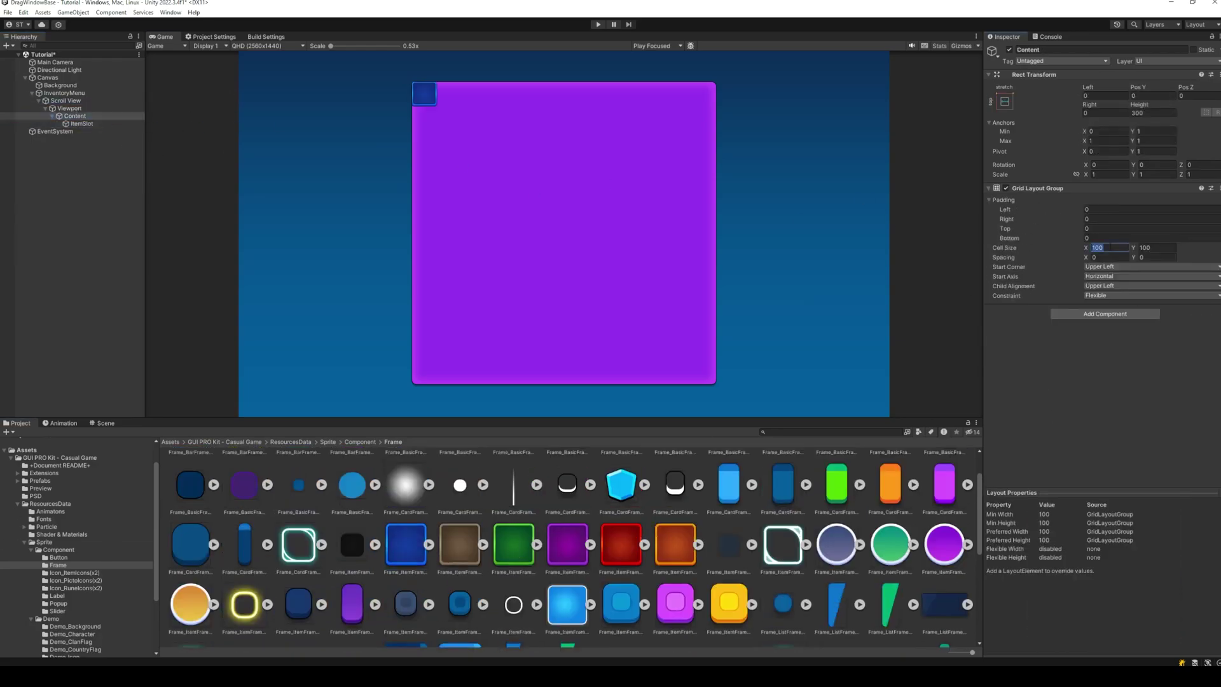
{"action": "type", "text": "150"}
{"action": "key", "text": "Tab"}
{"action": "type", "text": "150"}
Set the grid layout's left, right, top and bottom padding to 20.
{"action": "left_click", "coordinate": [1100, 209]}
{"action": "type", "text": "20"}
{"action": "key", "text": "Tab"}
{"action": "type", "text": "20"}
{"action": "key", "text": "Tab"}
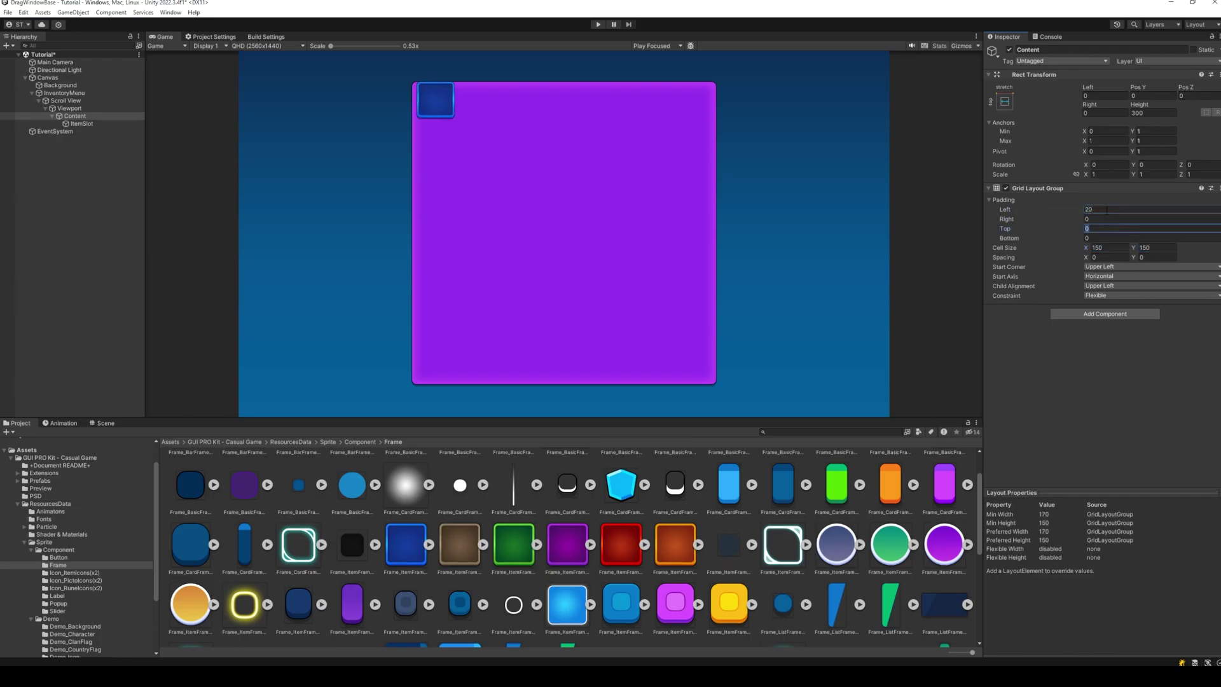
{"action": "type", "text": "20"}
{"action": "key", "text": "Tab"}
{"action": "type", "text": "20"}
Add a UI image named Icon as a child of ItemSlot.
{"action": "left_click", "coordinate": [81, 123]}
{"action": "right_click", "coordinate": [82, 123]}
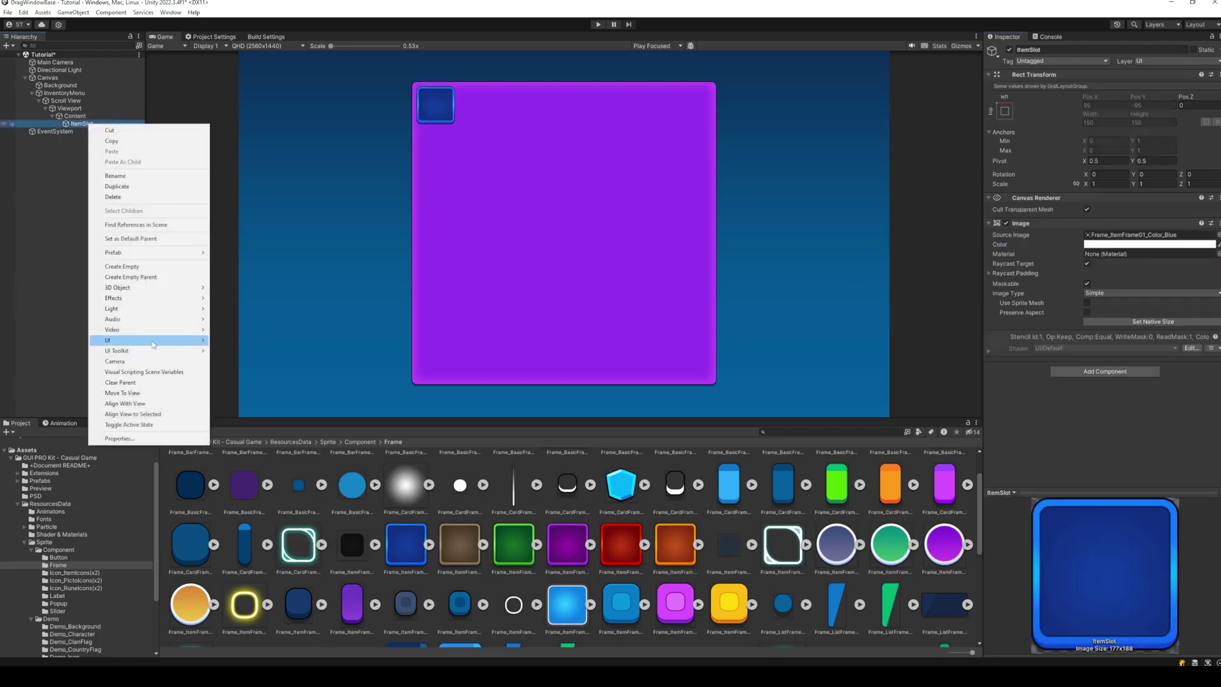
{"action": "mouse_move", "coordinate": [102, 338]}
{"action": "left_click", "coordinate": [243, 346]}
{"action": "type", "text": "Icon"}
{"action": "key", "text": "Return"}
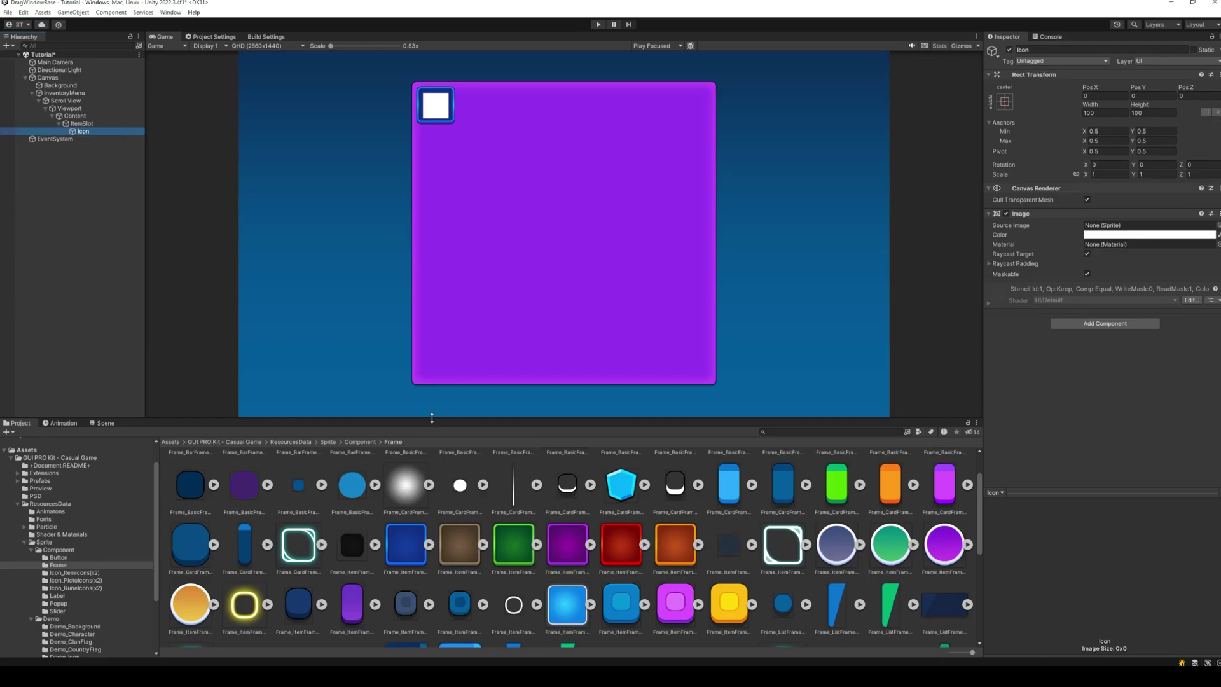
Assign the Icon_Bomb_Bomb sprite from the Demo_Icon_ItemIcons(Original) folder to Icon and turn on Preserve Aspect.
{"action": "scroll", "coordinate": [77, 547], "scroll_direction": "down", "scroll_amount": 3}
{"action": "left_click", "coordinate": [89, 582]}
{"action": "scroll", "coordinate": [298, 523], "scroll_direction": "up", "scroll_amount": 2}
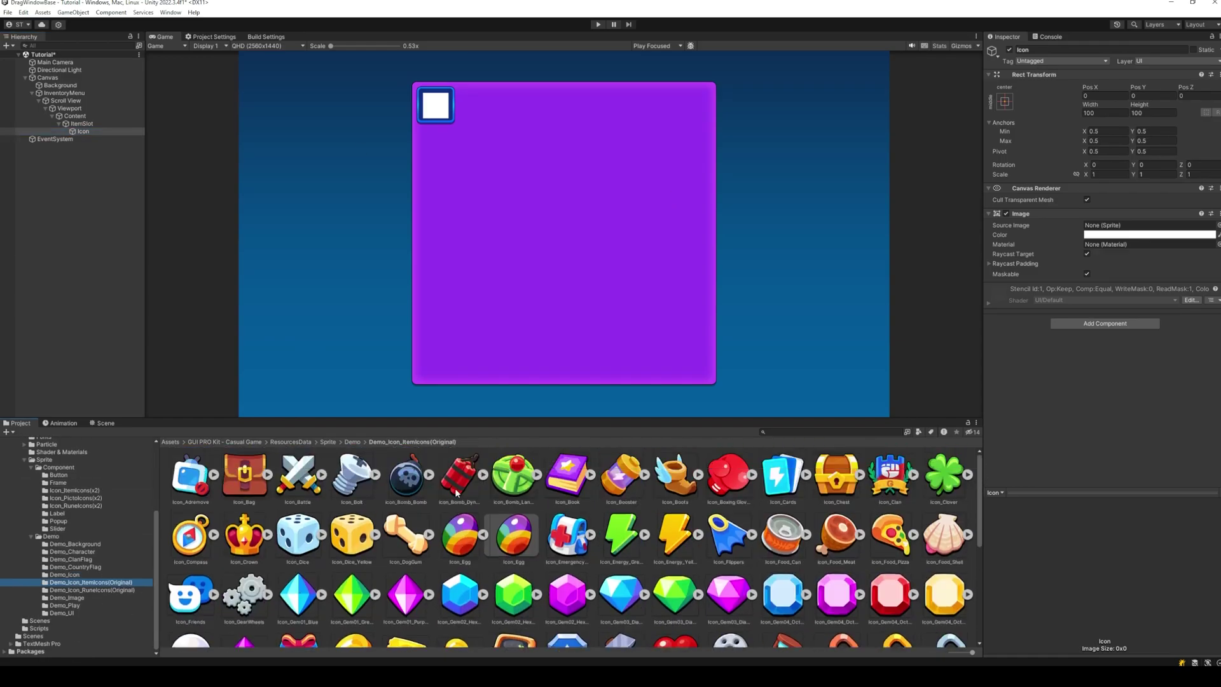
{"action": "left_click_drag", "start_coordinate": [406, 474], "coordinate": [1119, 225]}
{"action": "left_click", "coordinate": [1087, 302]}
Raise Icon to a Pos Y of about 6 and set its width and height to 110.
{"action": "left_click", "coordinate": [1100, 113]}
{"action": "type", "text": "120"}
{"action": "key", "text": "Tab"}
{"action": "type", "text": "120"}
{"action": "left_click_drag", "start_coordinate": [1134, 89], "coordinate": [1202, 88]}
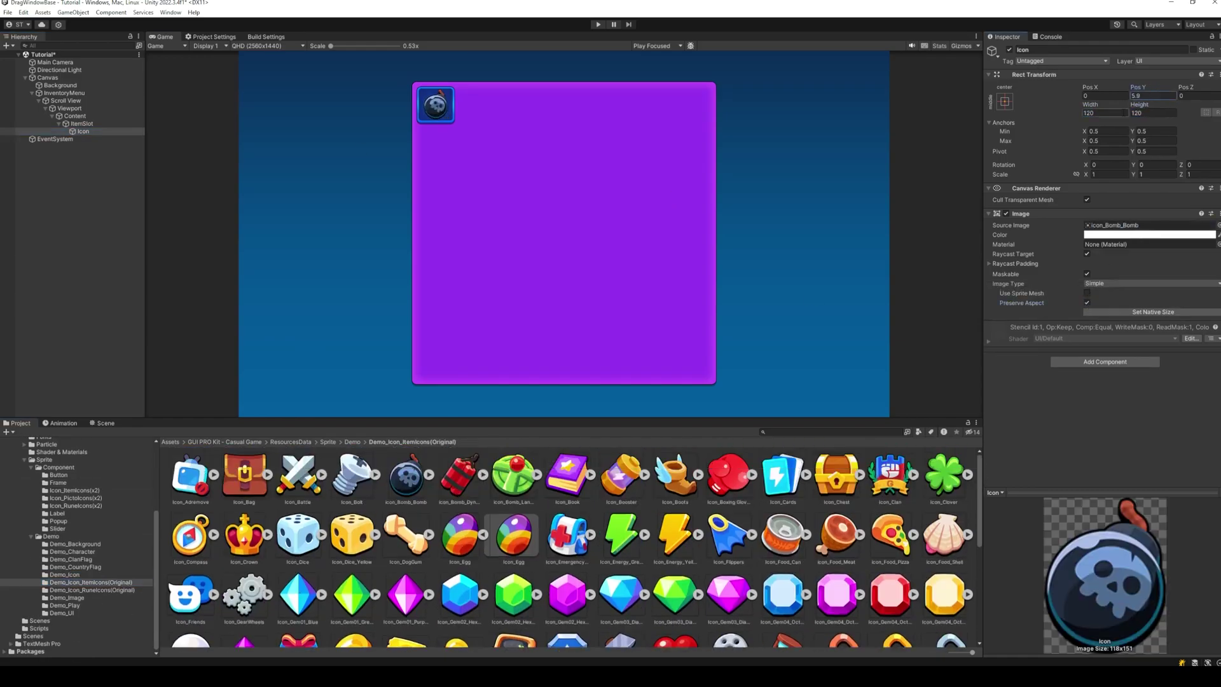
{"action": "left_click", "coordinate": [1103, 112]}
{"action": "type", "text": "110"}
{"action": "key", "text": "Tab"}
{"action": "type", "text": "110"}
Duplicate ItemSlot repeatedly to fill the grid with copies up to ItemSlot (20).
{"action": "left_click", "coordinate": [81, 124]}
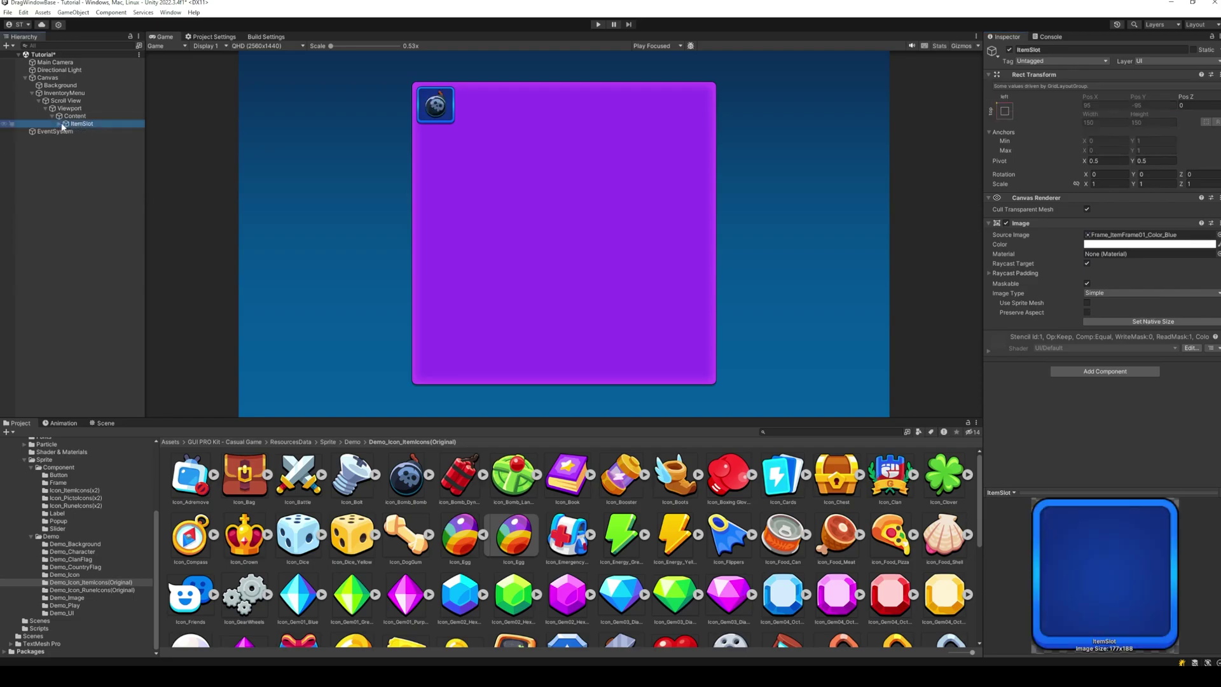
{"action": "key", "text": "ctrl+d"}
{"action": "key", "text": "ctrl+d"}
{"action": "key", "text": "ctrl+d"}
{"action": "key", "text": "ctrl+d"}
{"action": "key", "text": "ctrl+d"}
{"action": "key", "text": "ctrl+d"}
{"action": "key", "text": "ctrl+d"}
{"action": "key", "text": "ctrl+d"}
{"action": "key", "text": "ctrl+d"}
{"action": "key", "text": "ctrl+d"}
{"action": "key", "text": "ctrl+d"}
{"action": "key", "text": "ctrl+d"}
{"action": "key", "text": "ctrl+d"}
{"action": "key", "text": "ctrl+d"}
{"action": "key", "text": "ctrl+d"}
{"action": "key", "text": "ctrl+d"}
{"action": "key", "text": "ctrl+d"}
{"action": "key", "text": "ctrl+d"}
{"action": "key", "text": "ctrl+d"}
{"action": "key", "text": "ctrl+d"}
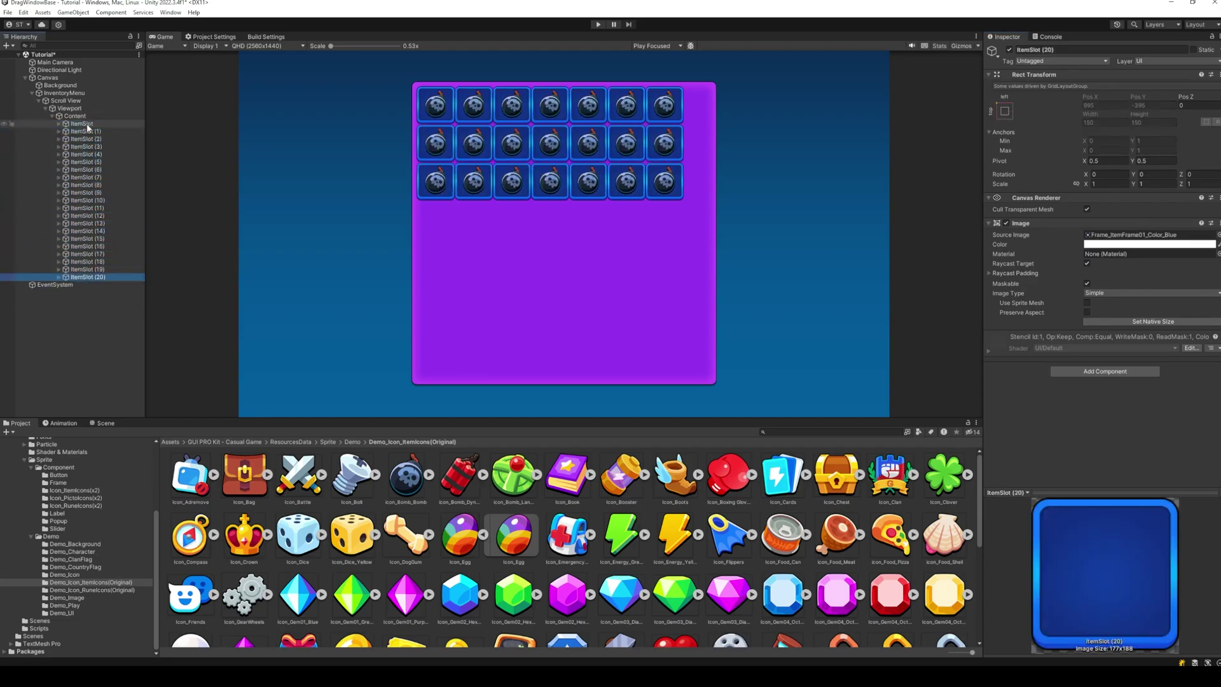
Set the X and Y spacing of Content's Grid Layout Group to 50.
{"action": "left_click", "coordinate": [75, 116]}
{"action": "left_click", "coordinate": [1108, 258]}
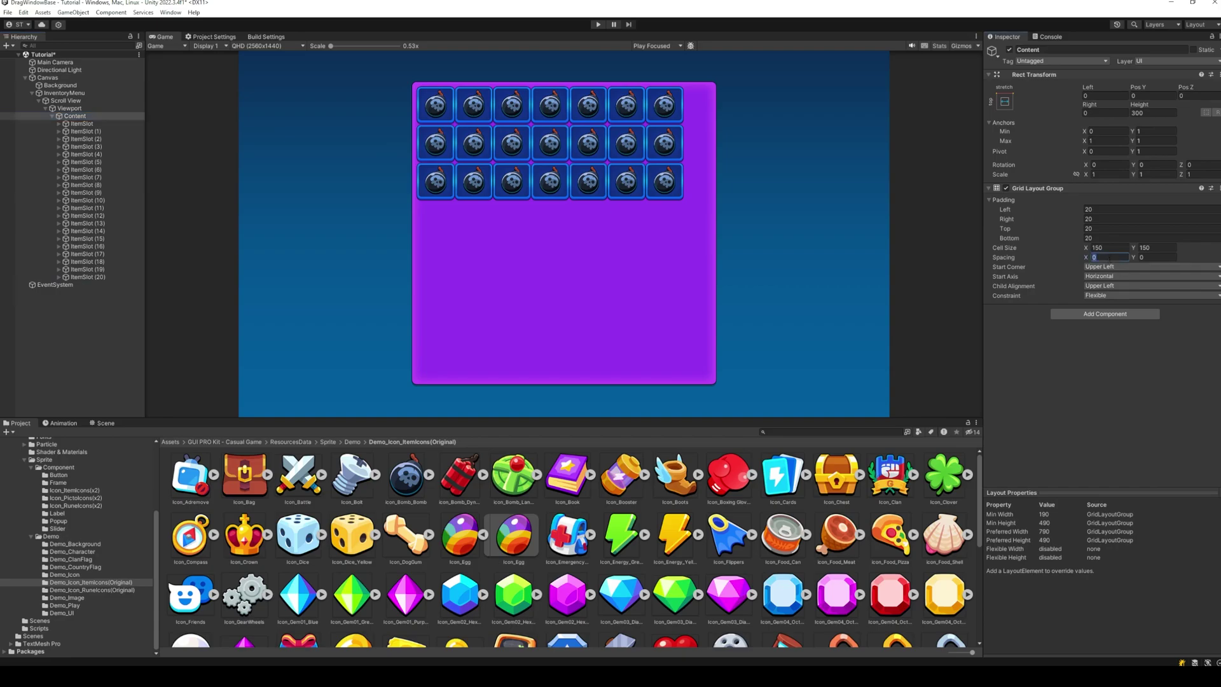
{"action": "type", "text": "50"}
{"action": "key", "text": "Tab"}
{"action": "type", "text": "50"}
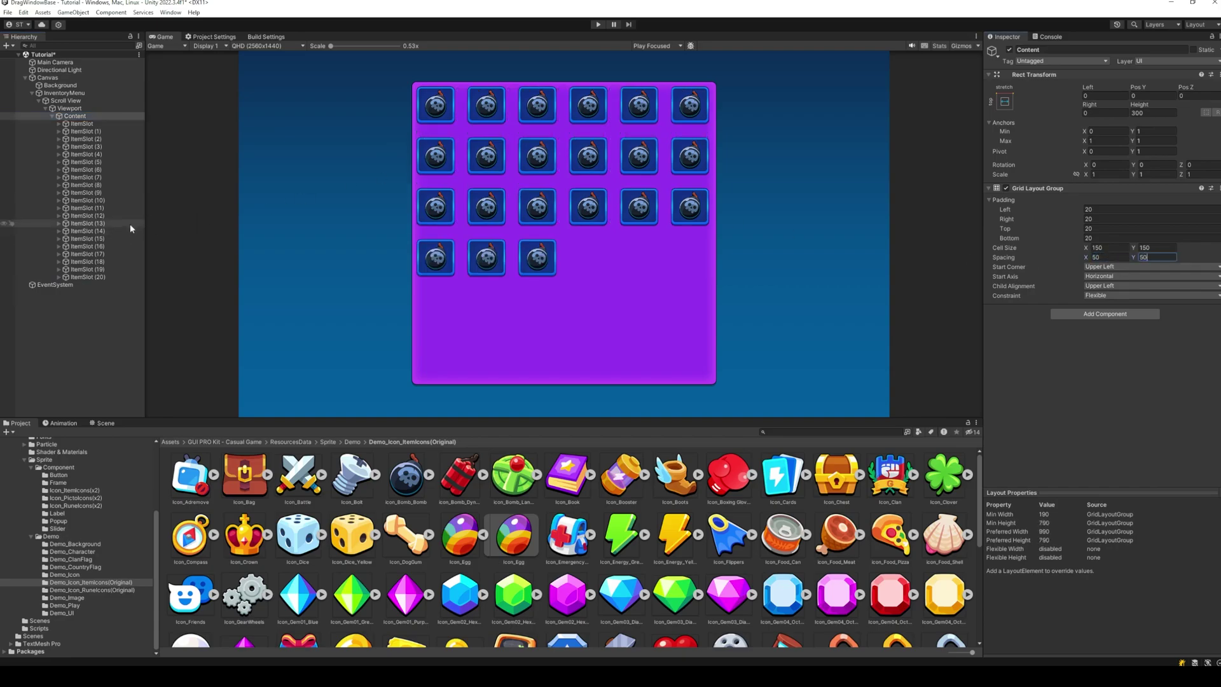
Duplicate all the item slots in Content at once, from ItemSlot through ItemSlot (20).
{"action": "left_click", "coordinate": [89, 278]}
{"action": "left_click", "coordinate": [107, 125], "text": "shift"}
{"action": "key", "text": "ctrl+d"}
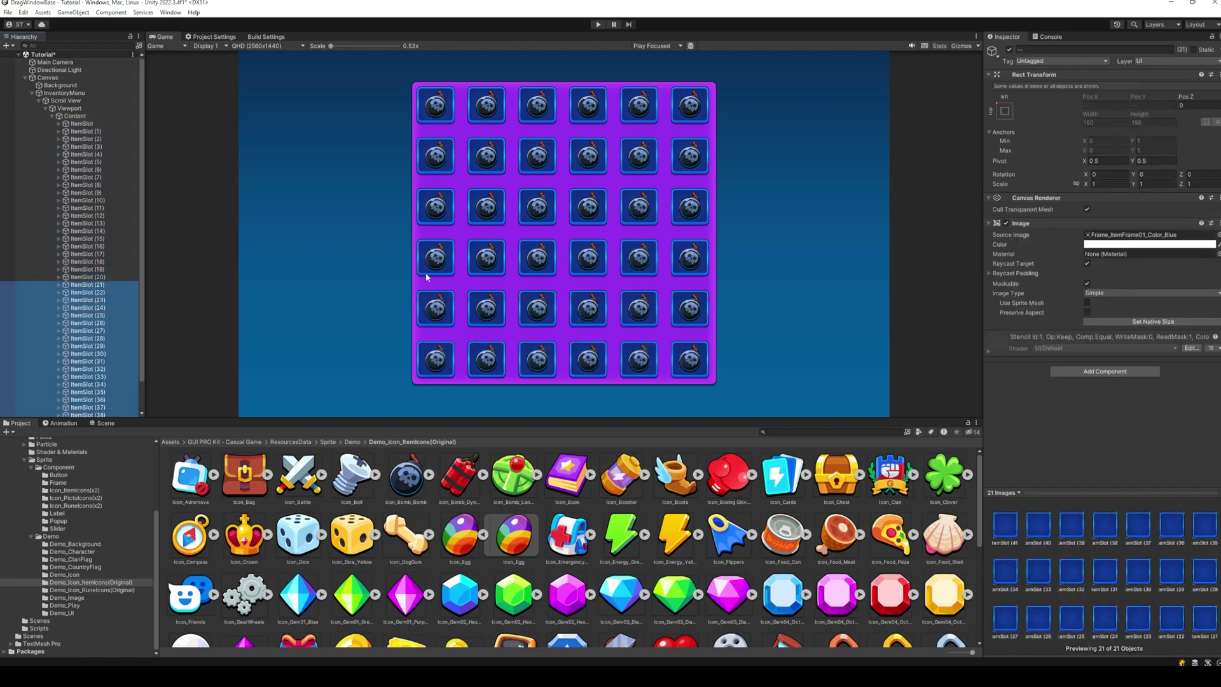
Run the scene, test dragging the slot grid vertically, and stop playback.
{"action": "left_click", "coordinate": [600, 24]}
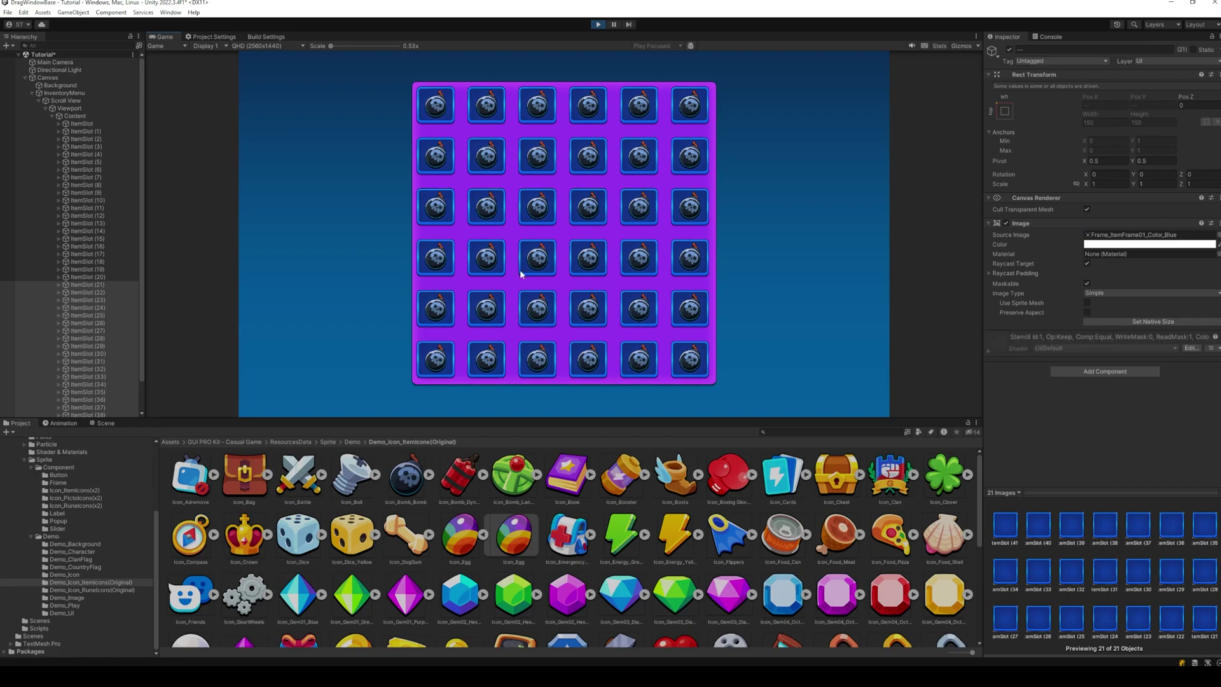
{"action": "left_click_drag", "start_coordinate": [537, 264], "coordinate": [502, 190]}
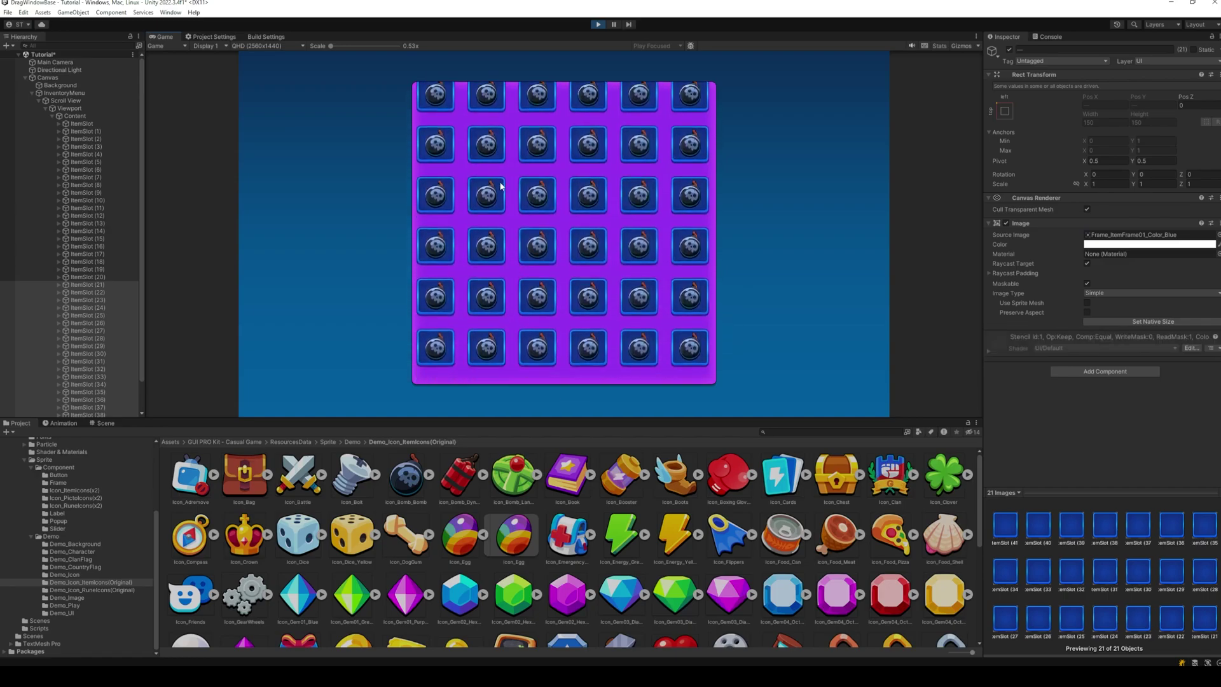
{"action": "left_click", "coordinate": [597, 24]}
Try a Height of 2000 on Content, test scrolling in Play mode, and undo the height change.
{"action": "left_click", "coordinate": [75, 116]}
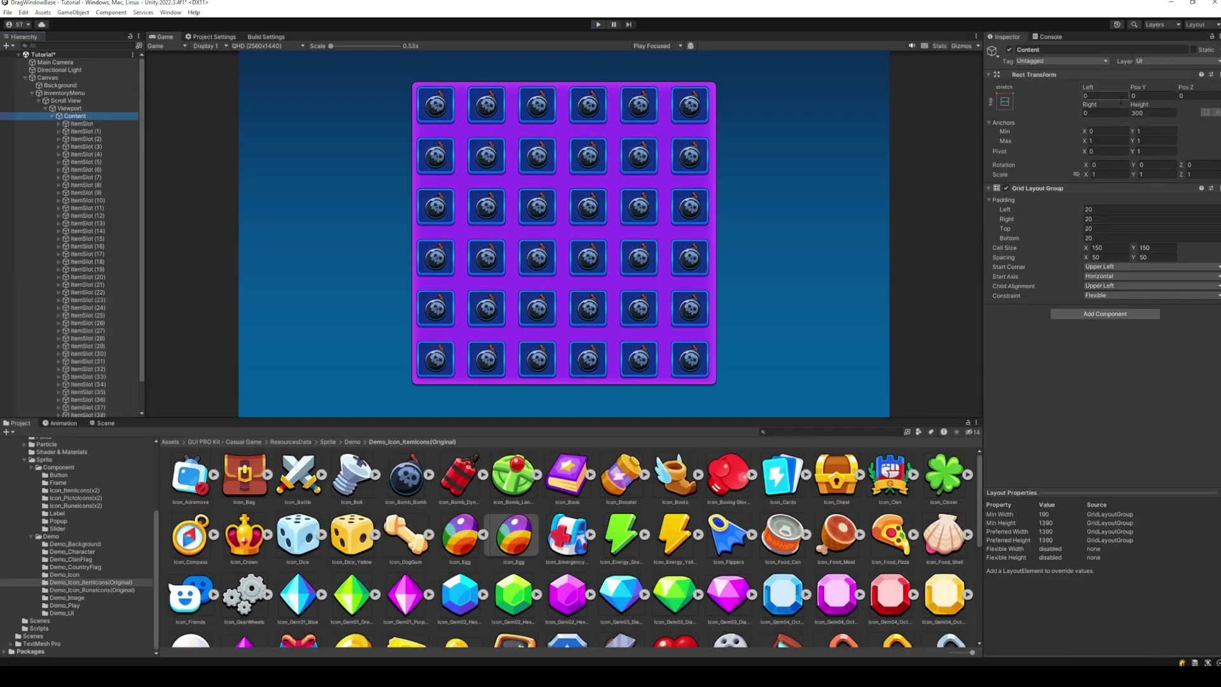
{"action": "left_click", "coordinate": [1152, 112]}
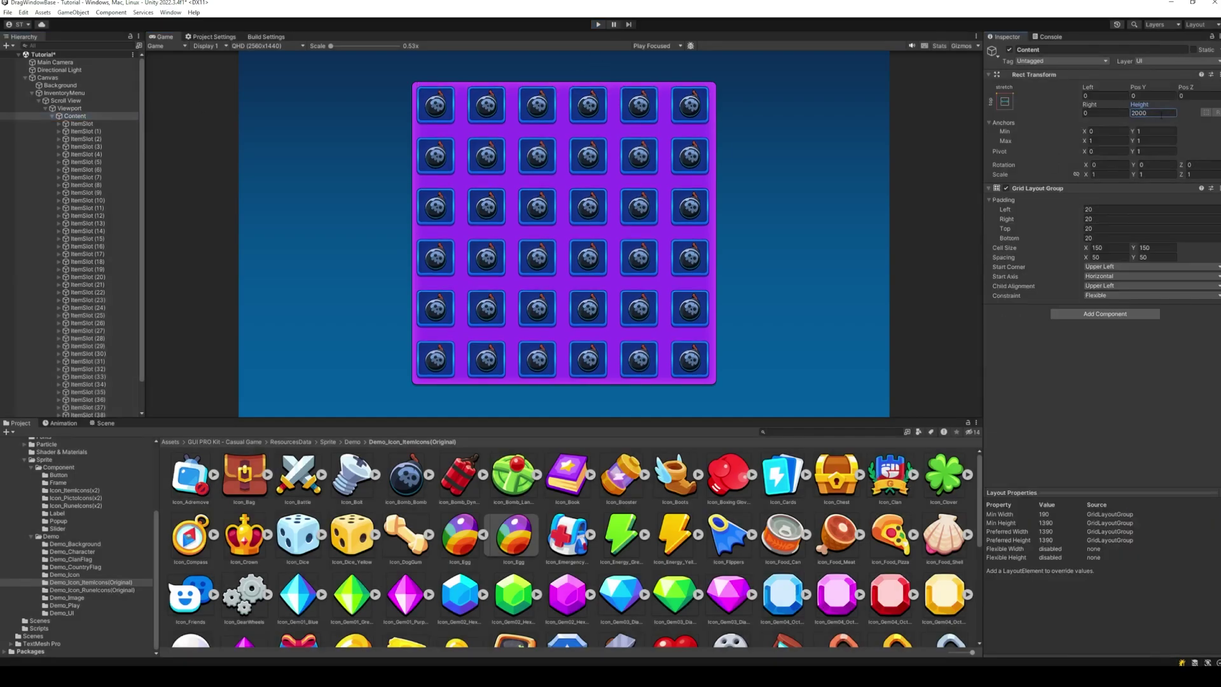
{"action": "left_click", "coordinate": [598, 24]}
{"action": "scroll", "coordinate": [538, 199], "scroll_direction": "down", "scroll_amount": 3}
{"action": "scroll", "coordinate": [537, 199], "scroll_direction": "down", "scroll_amount": 3}
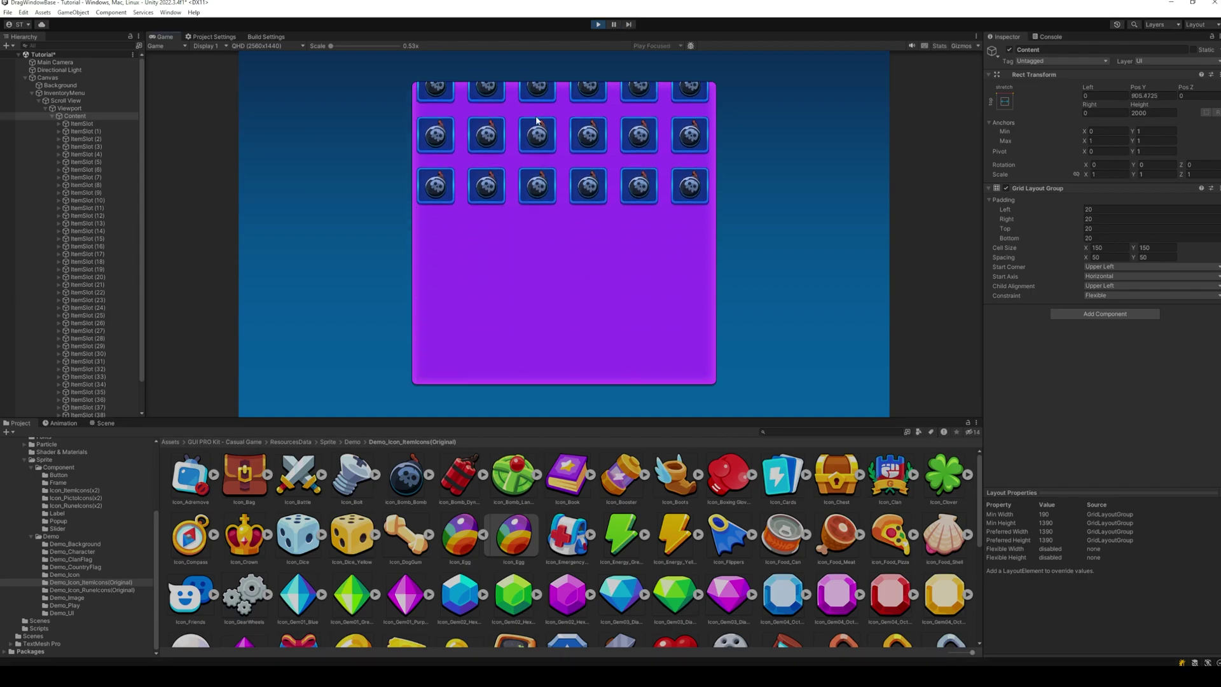
{"action": "left_click", "coordinate": [599, 25]}
{"action": "key", "text": "ctrl+z"}
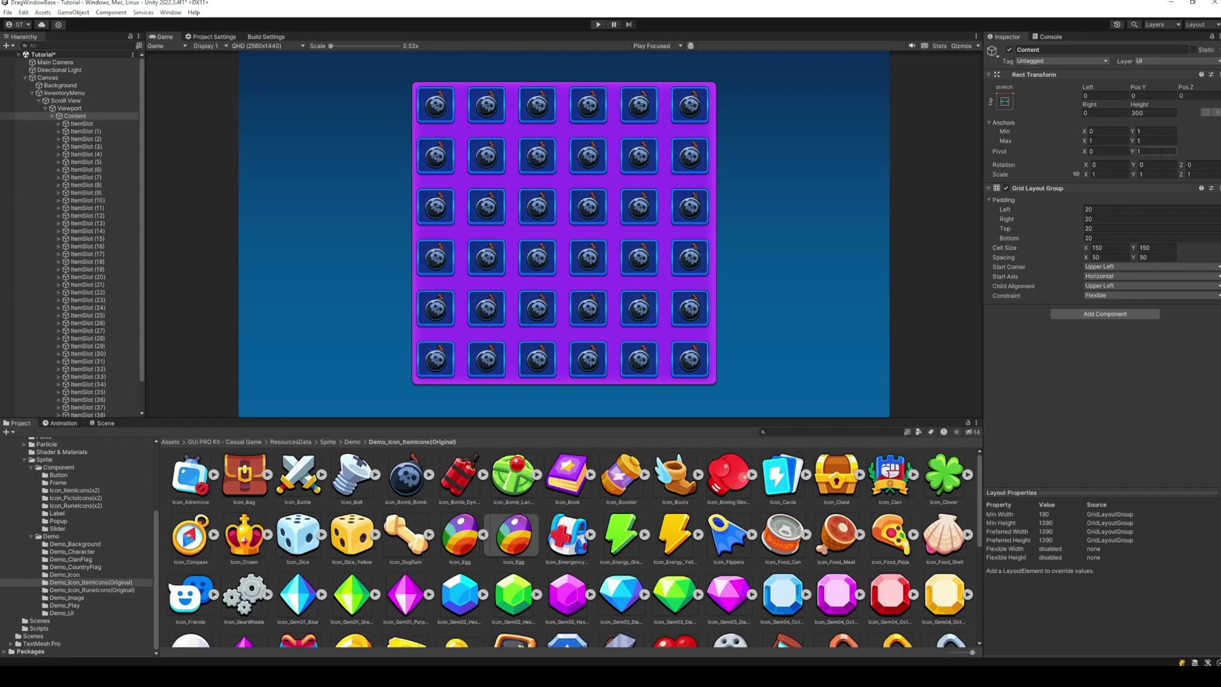
Add a Content Size Fitter to Content with Vertical Fit set to Preferred Size and run the scene.
{"action": "left_click", "coordinate": [1104, 316]}
{"action": "type", "text": "pref"}
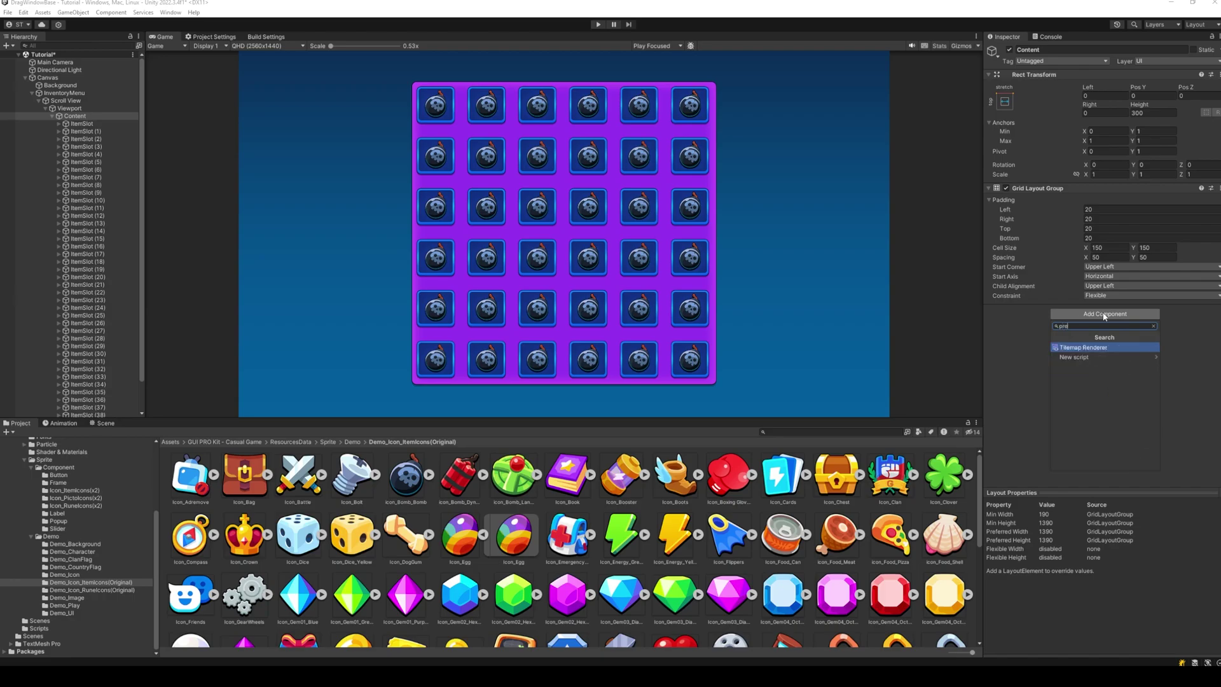
{"action": "key", "text": "BackSpace"}
{"action": "key", "text": "BackSpace"}
{"action": "key", "text": "BackSpace"}
{"action": "key", "text": "BackSpace"}
{"action": "type", "text": "conten"}
{"action": "key", "text": "Return"}
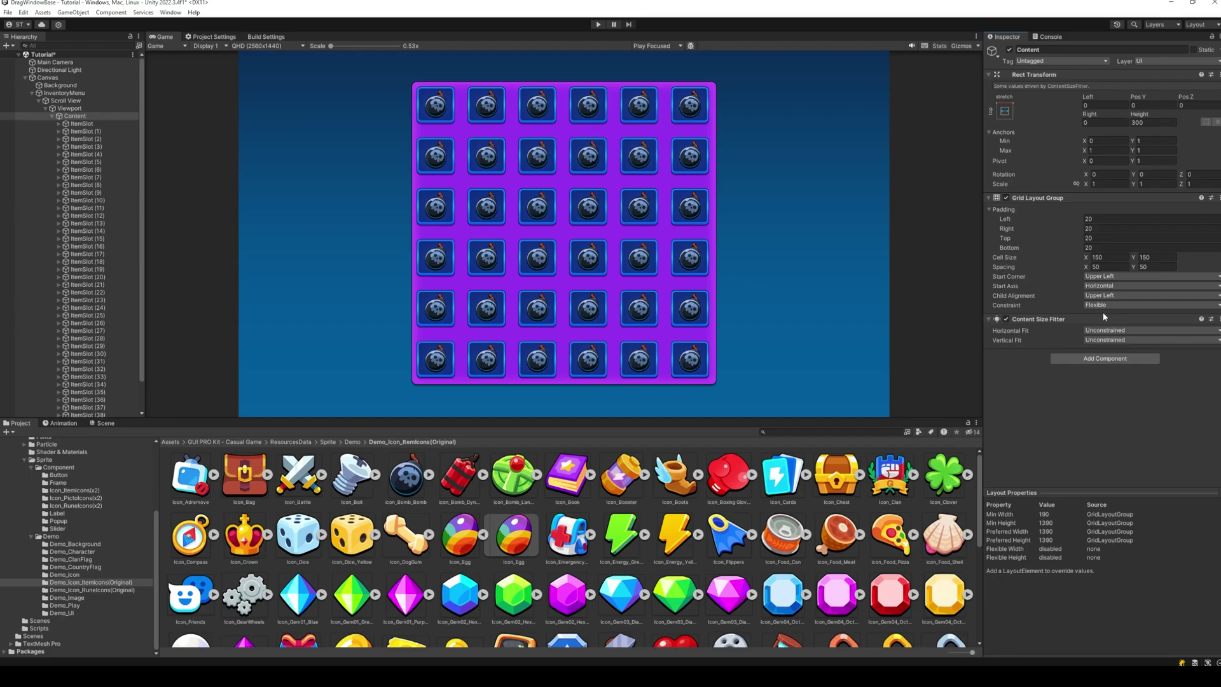
{"action": "left_click", "coordinate": [1120, 340]}
{"action": "left_click", "coordinate": [1110, 371]}
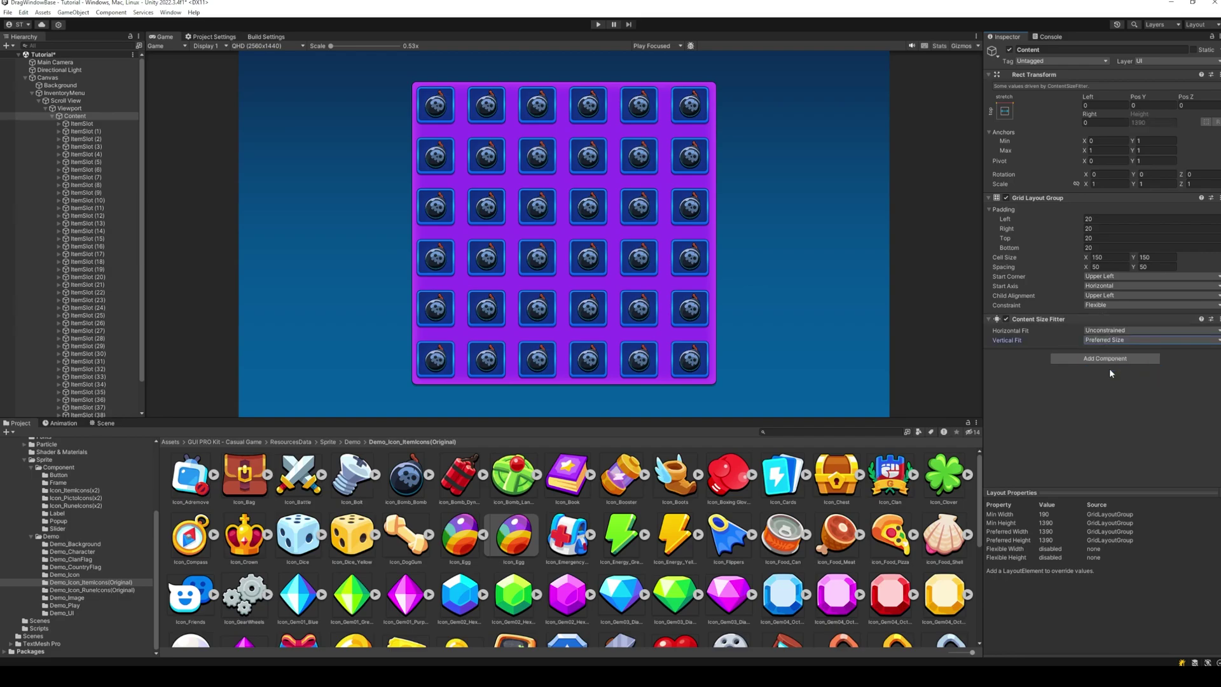
{"action": "left_click", "coordinate": [597, 26]}
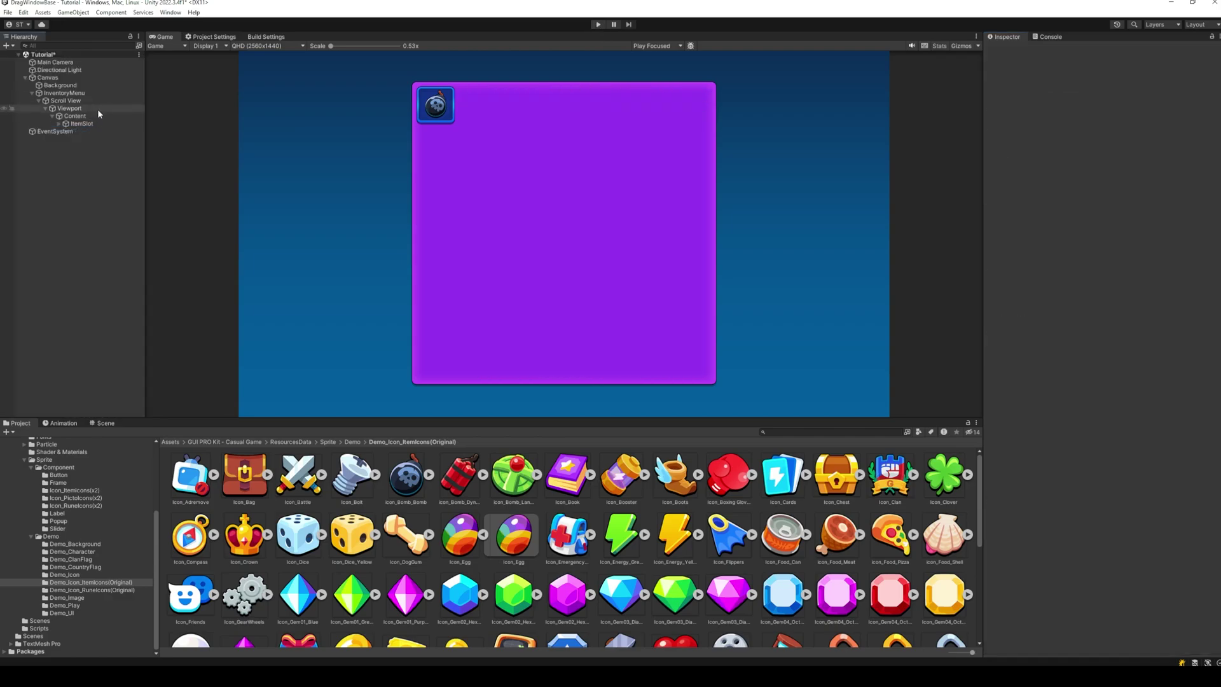
Create a TextMeshPro button under InventoryMenu and give it the Btn_MainButton_Green sprite from the Component Button folder.
{"action": "right_click", "coordinate": [57, 93]}
{"action": "mouse_move", "coordinate": [100, 312]}
{"action": "left_click", "coordinate": [233, 398]}
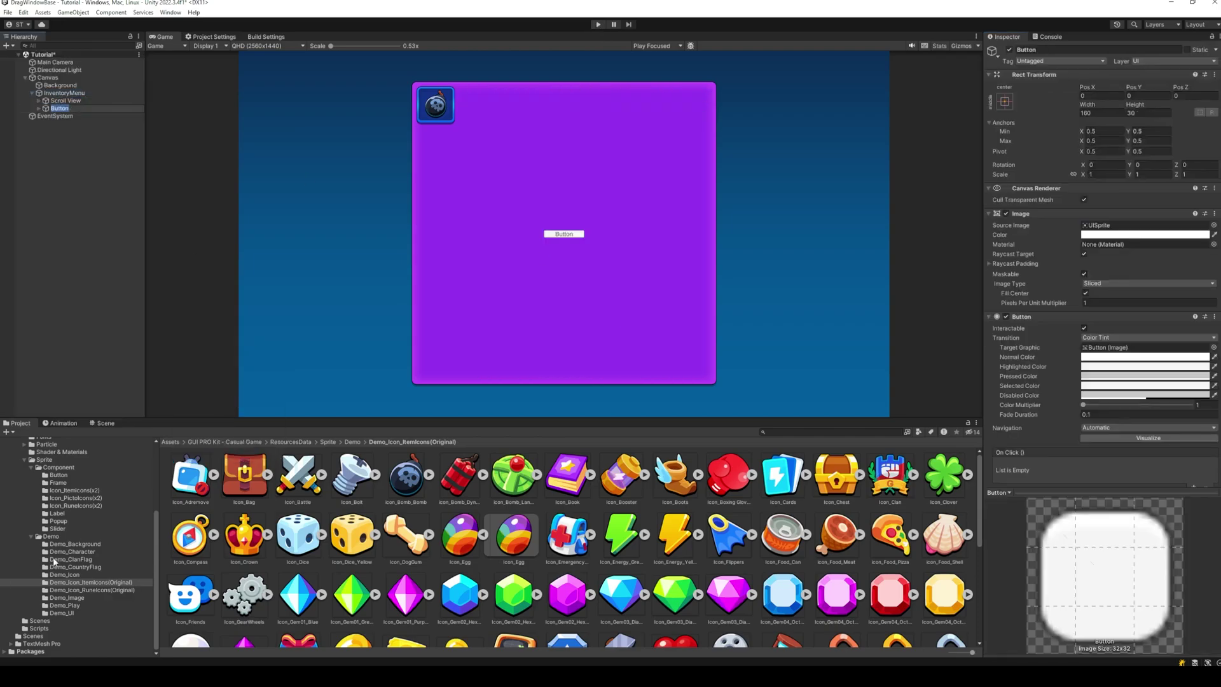
{"action": "left_click", "coordinate": [58, 475]}
{"action": "left_click_drag", "start_coordinate": [353, 474], "coordinate": [1130, 226]}
Label the button "ADD 5 Items" in white LilitaOne-Regular Outline 54 SDF with a font size of about 39.
{"action": "left_click", "coordinate": [38, 108]}
{"action": "left_click", "coordinate": [72, 116]}
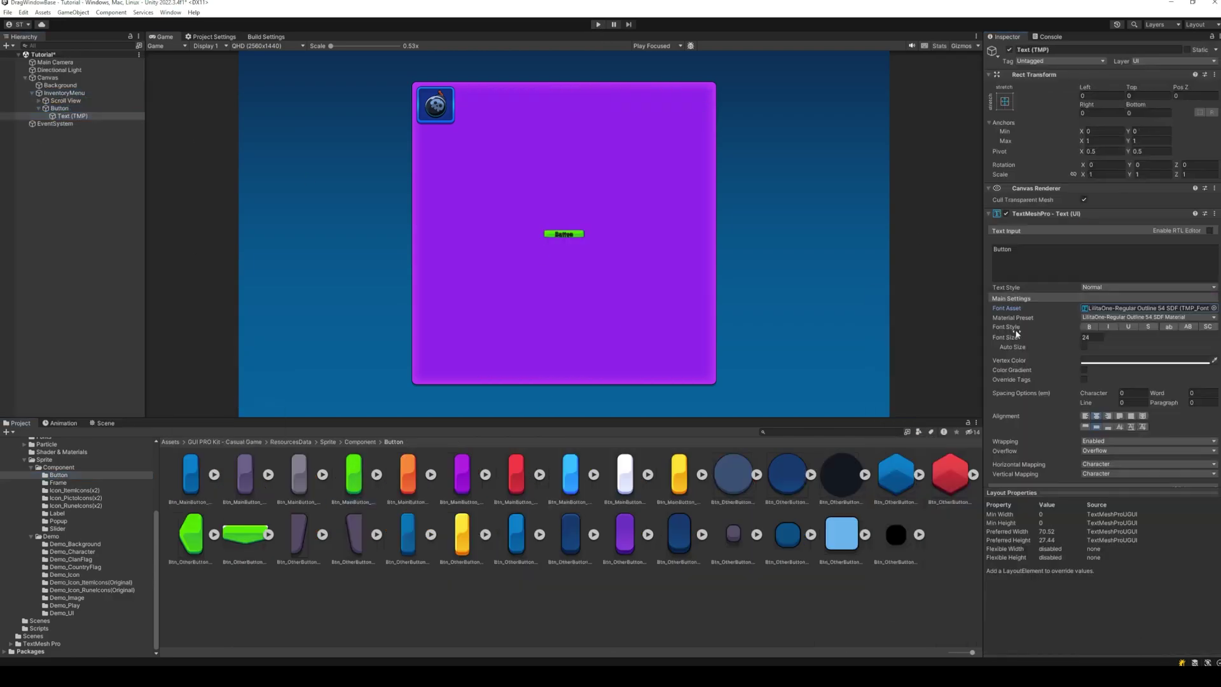
{"action": "type", "text": "ADD 5 Items"}
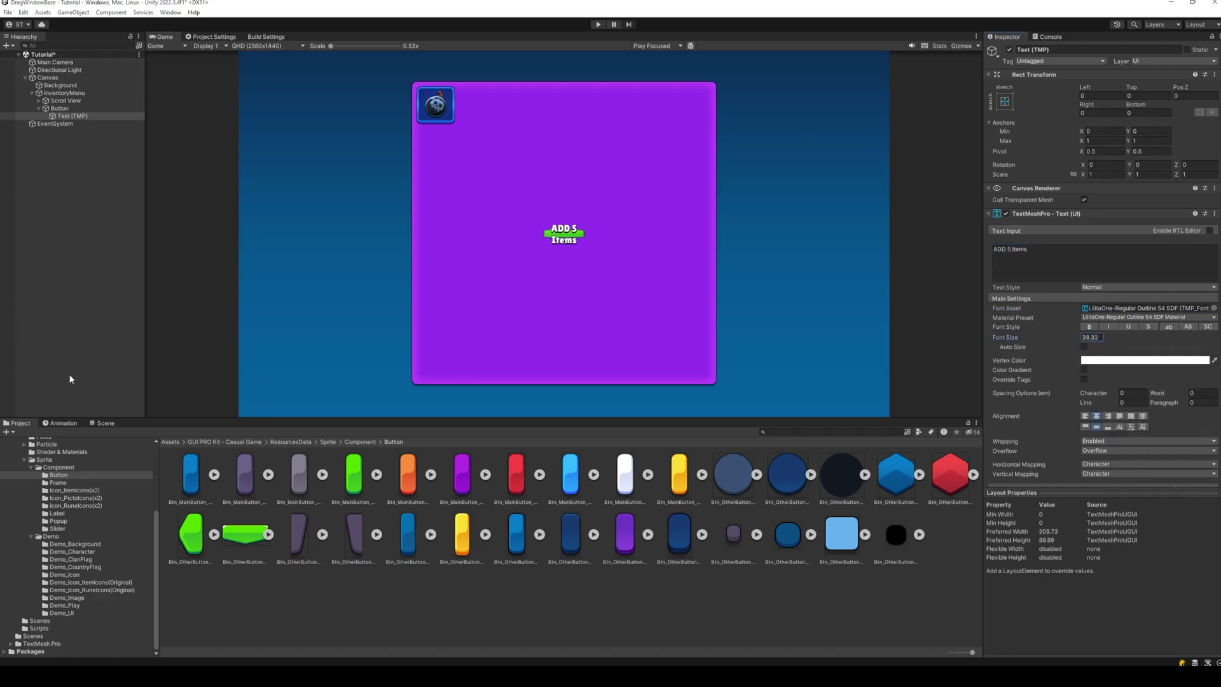
{"action": "left_click_drag", "start_coordinate": [1005, 337], "coordinate": [1043, 337]}
Move the button beside the purple inventory panel, to a Pos X of about 870.
{"action": "left_click", "coordinate": [59, 108]}
{"action": "left_click_drag", "start_coordinate": [1087, 87], "coordinate": [54, 267]}
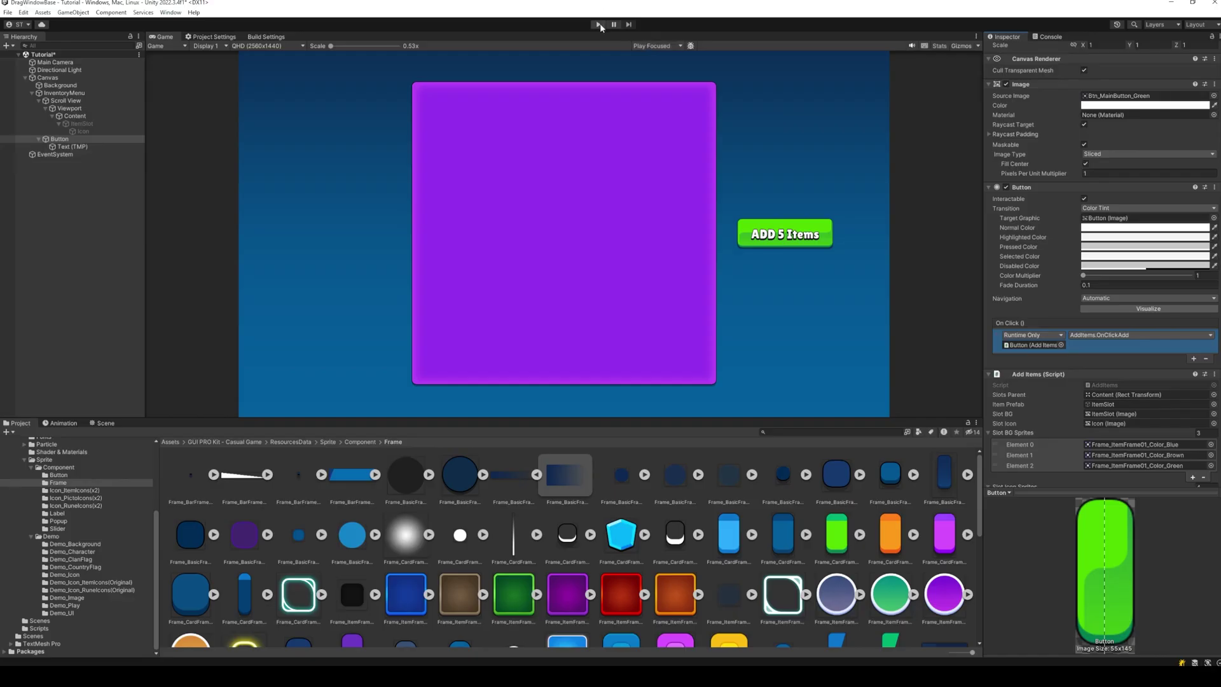
Run the scene and use the ADD 5 Items button repeatedly to overfill the inventory, testing drag scrolling along the way.
{"action": "left_click", "coordinate": [598, 24]}
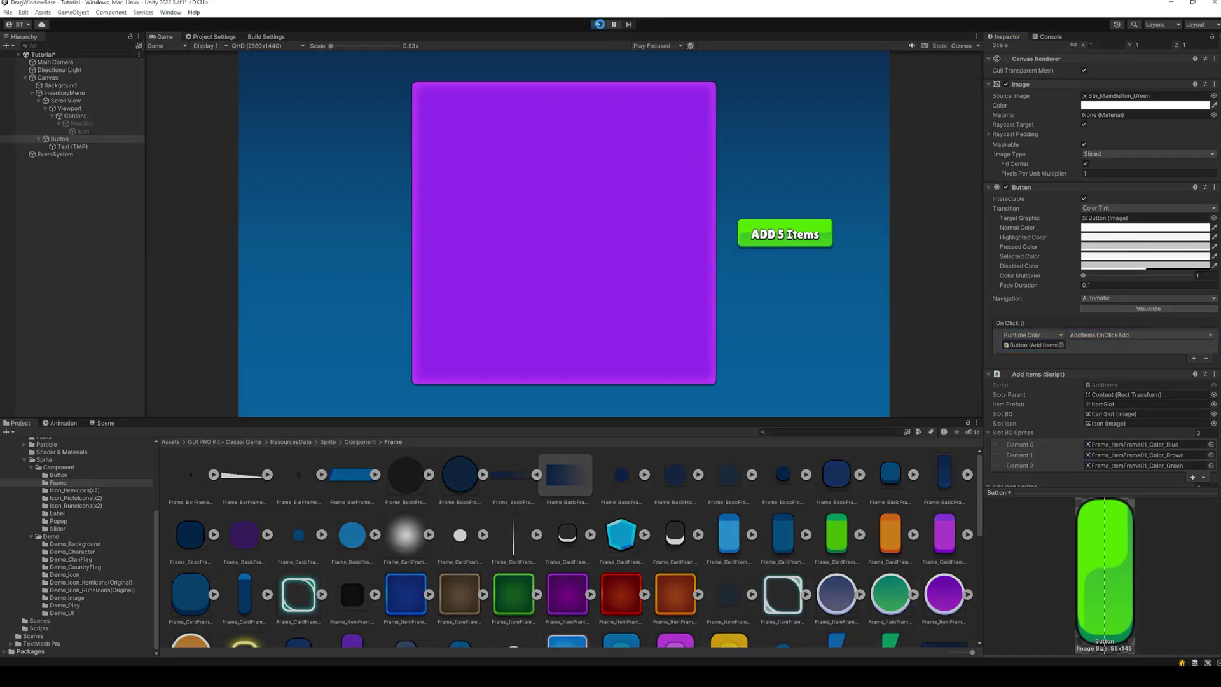
{"action": "left_click", "coordinate": [789, 235]}
{"action": "left_click", "coordinate": [788, 235]}
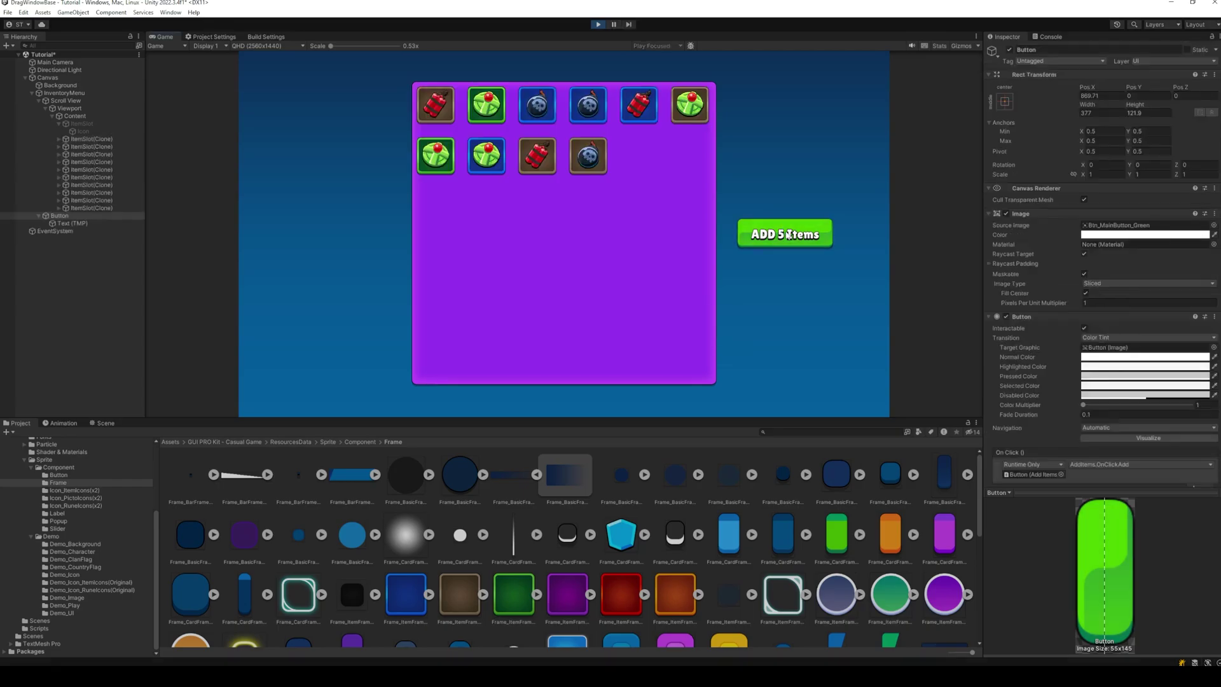
{"action": "left_click", "coordinate": [789, 235]}
{"action": "left_click", "coordinate": [789, 235]}
{"action": "left_click", "coordinate": [789, 235]}
{"action": "left_click", "coordinate": [789, 235]}
{"action": "left_click_drag", "start_coordinate": [616, 210], "coordinate": [657, 275]}
{"action": "left_click", "coordinate": [770, 244]}
{"action": "left_click", "coordinate": [769, 244]}
{"action": "left_click", "coordinate": [783, 236]}
{"action": "left_click", "coordinate": [783, 236]}
{"action": "left_click", "coordinate": [784, 236]}
{"action": "left_click", "coordinate": [784, 236]}
{"action": "left_click", "coordinate": [784, 236]}
{"action": "left_click", "coordinate": [783, 236]}
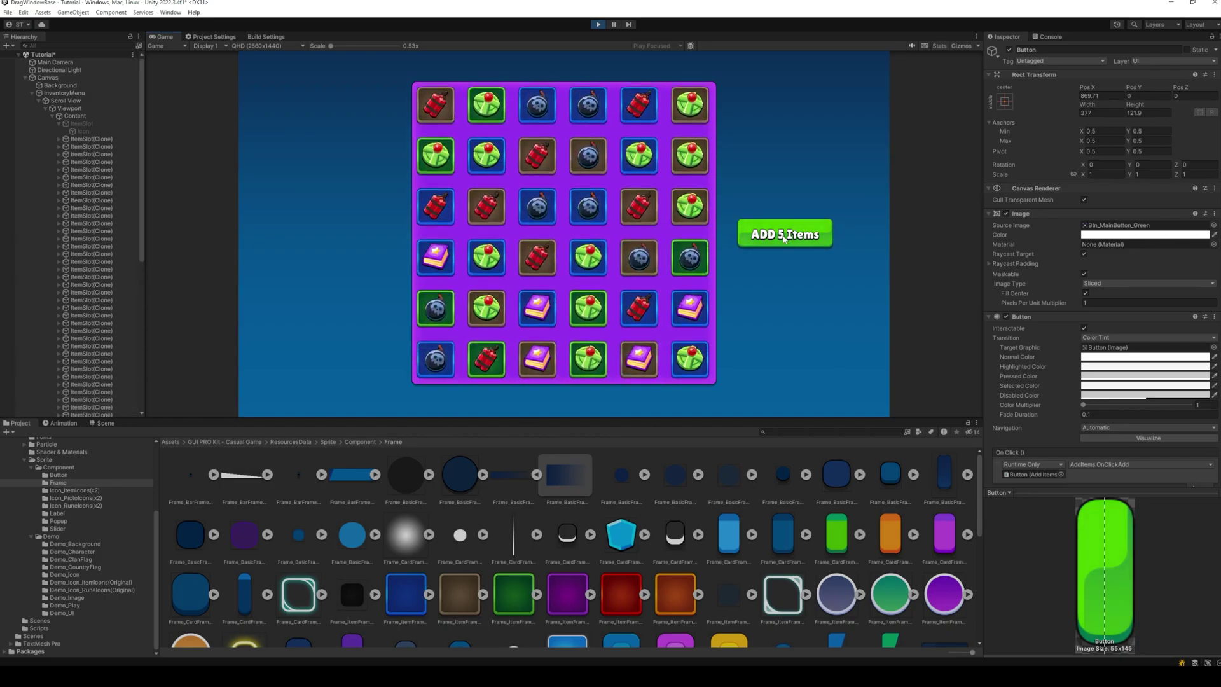
Delete a range of ItemSlot(Clone) objects in the running scene and test dragging the item grid.
{"action": "scroll", "coordinate": [686, 325], "scroll_direction": "down", "scroll_amount": 5}
{"action": "scroll", "coordinate": [84, 402], "scroll_direction": "down", "scroll_amount": 10}
{"action": "left_click", "coordinate": [86, 390]}
{"action": "left_click", "coordinate": [112, 206], "text": "shift"}
{"action": "key", "text": "Delete"}
{"action": "left_click_drag", "start_coordinate": [595, 337], "coordinate": [542, 222]}
Delete another 25 ItemSlot(Clone) objects from the end of Content and test scrolling the shorter grid.
{"action": "left_click", "coordinate": [89, 386]}
{"action": "left_click", "coordinate": [89, 324], "text": "shift"}
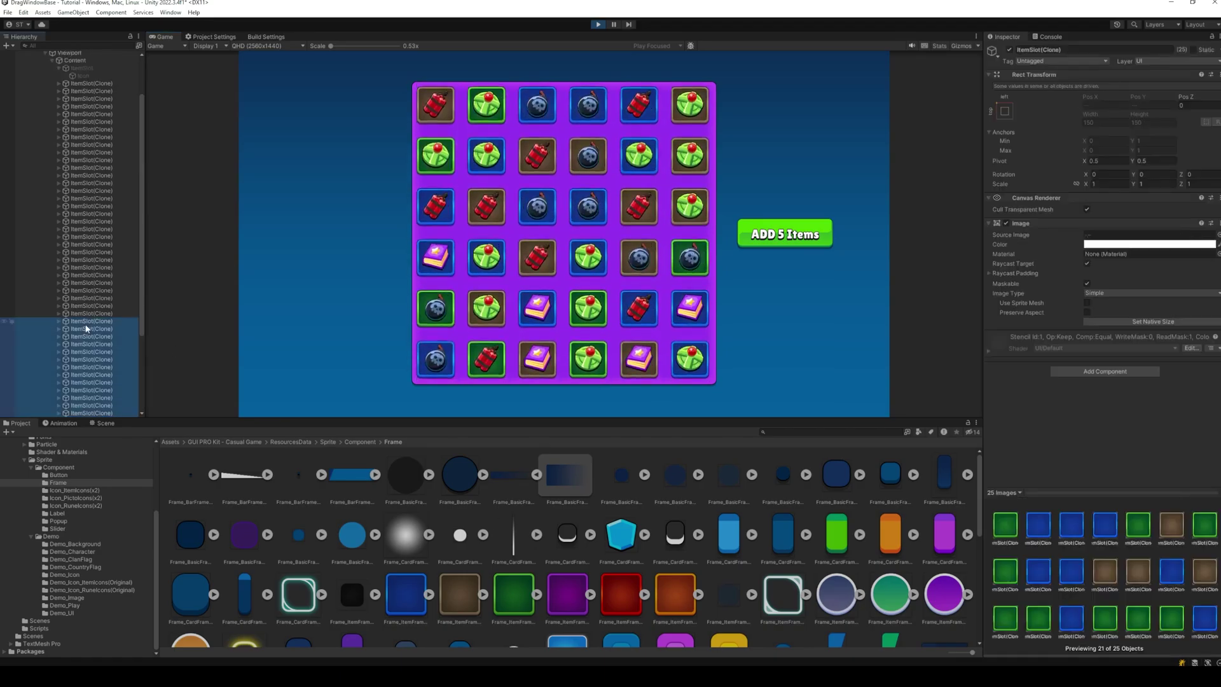
{"action": "key", "text": "Delete"}
{"action": "scroll", "coordinate": [562, 310], "scroll_direction": "down", "scroll_amount": 3}
{"action": "scroll", "coordinate": [700, 232], "scroll_direction": "up", "scroll_amount": 3}
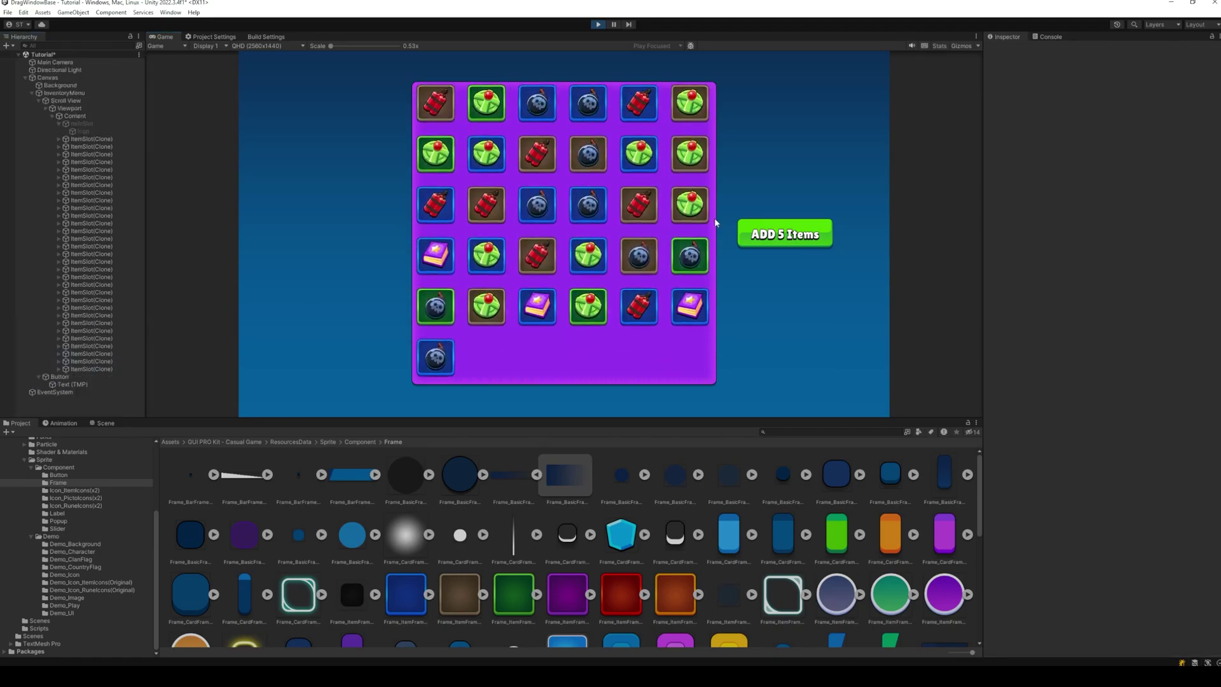